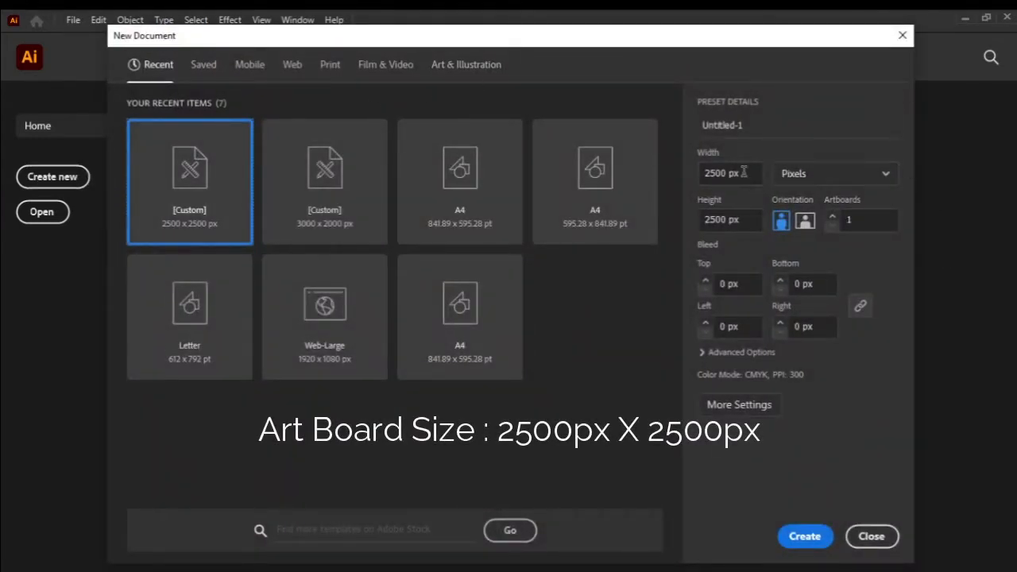
- Create a new 2500 × 2500 px document with one artboard
{"action": "left_click", "coordinate": [805, 536]}
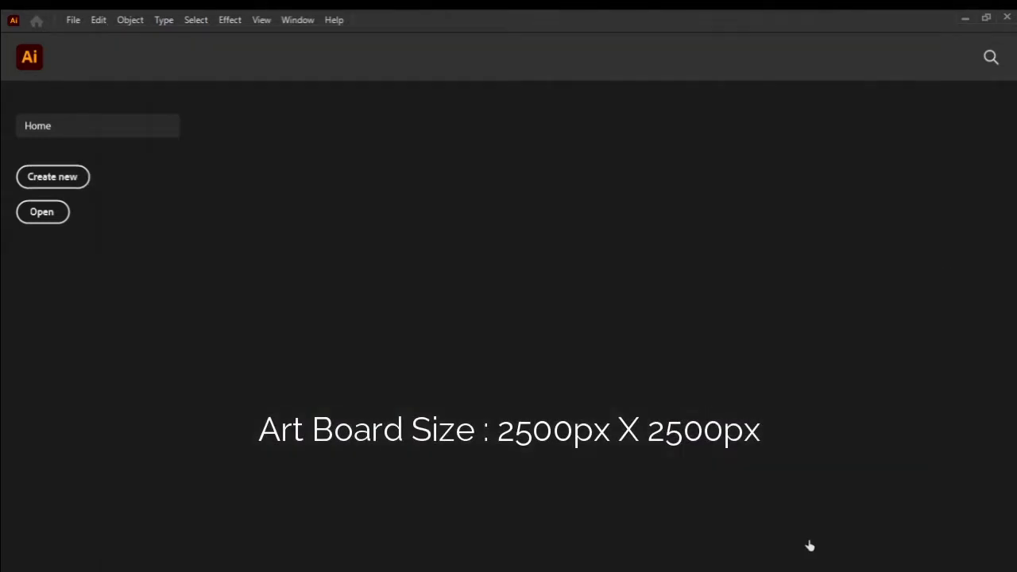
{"action": "scroll", "coordinate": [561, 264], "scroll_direction": "up", "scroll_amount": 2}
{"action": "scroll", "coordinate": [561, 264], "scroll_direction": "down", "scroll_amount": 1}
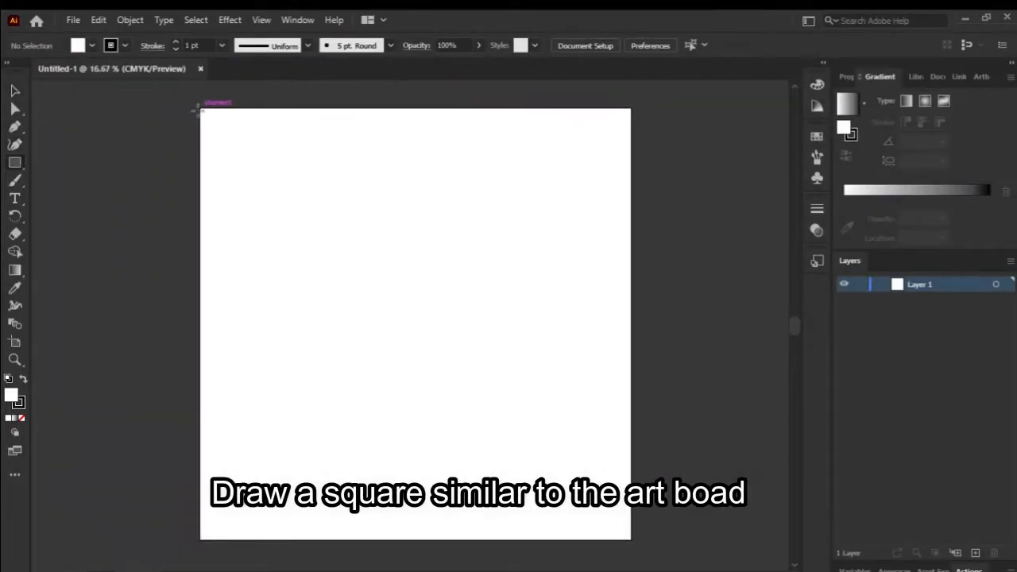
- Draw a white square covering the whole artboard on a layer named Background and remove its stroke
{"action": "left_click_drag", "start_coordinate": [200, 104], "coordinate": [633, 539]}
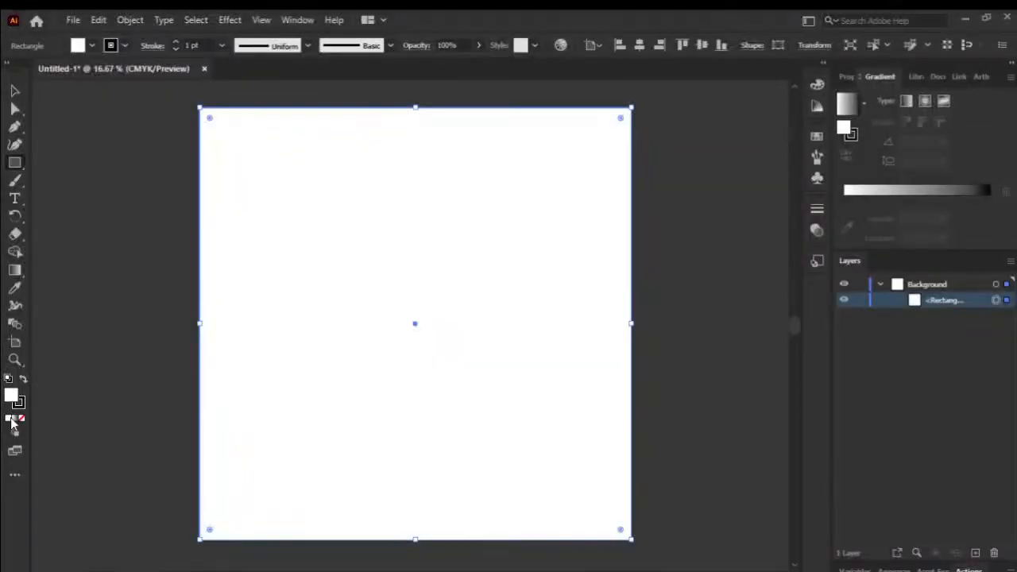
{"action": "left_click", "coordinate": [10, 420]}
{"action": "left_click", "coordinate": [126, 45]}
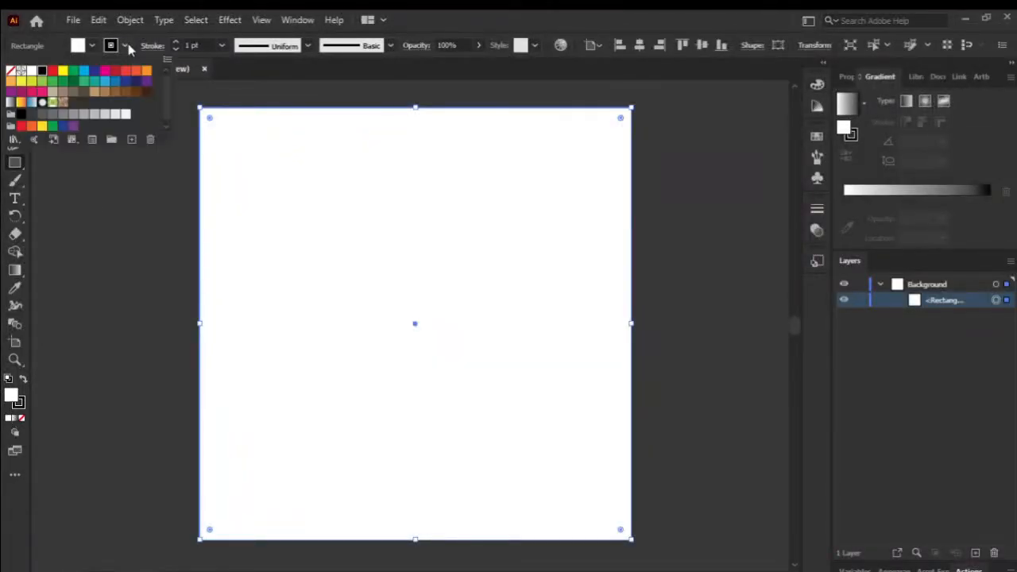
{"action": "left_click", "coordinate": [16, 418]}
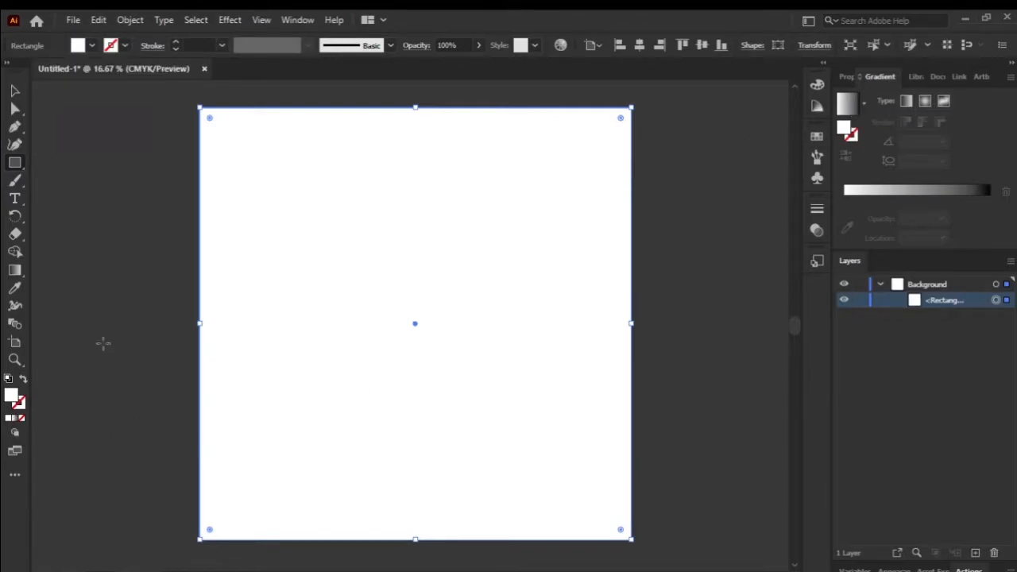
- Fill the background square with a linear white-to-black gradient at a -90° angle
{"action": "left_click", "coordinate": [15, 419]}
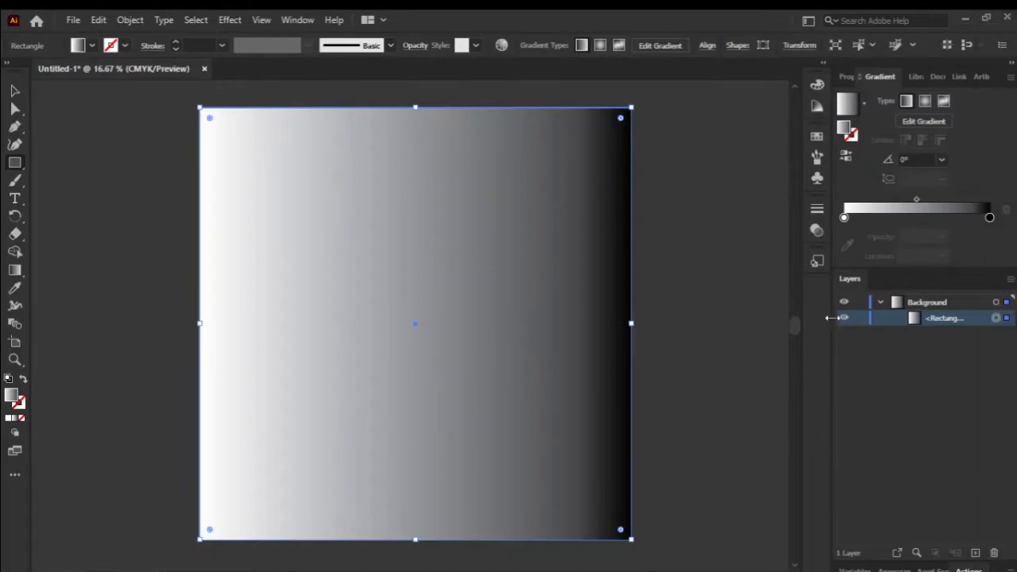
{"action": "left_click", "coordinate": [941, 160]}
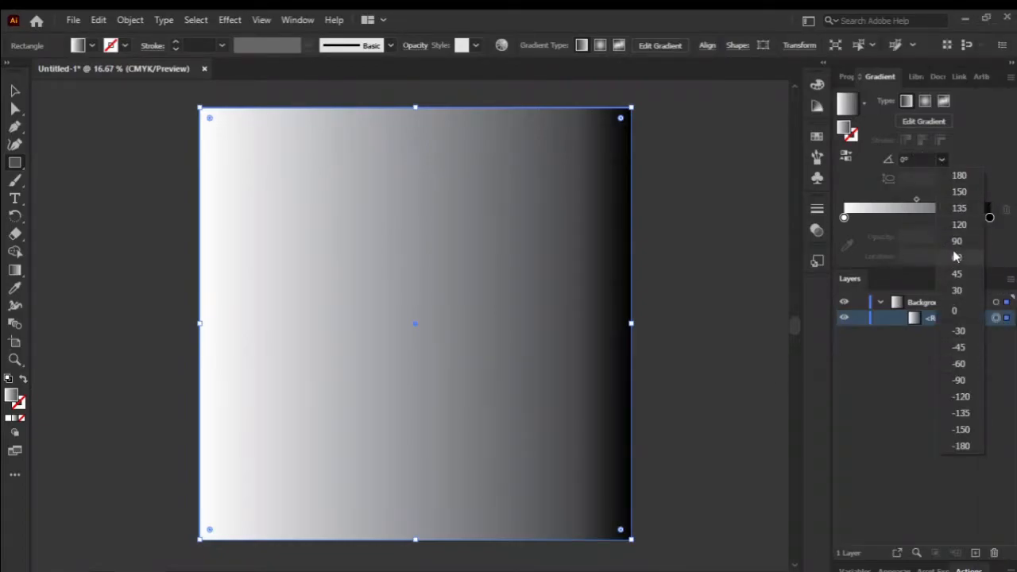
{"action": "left_click", "coordinate": [957, 241]}
{"action": "left_click", "coordinate": [940, 160]}
{"action": "left_click", "coordinate": [970, 371]}
- Add a dark green stop at the gradient's end and shift the black stop and midpoints towards the floor line
{"action": "left_click_drag", "start_coordinate": [990, 217], "coordinate": [943, 221]}
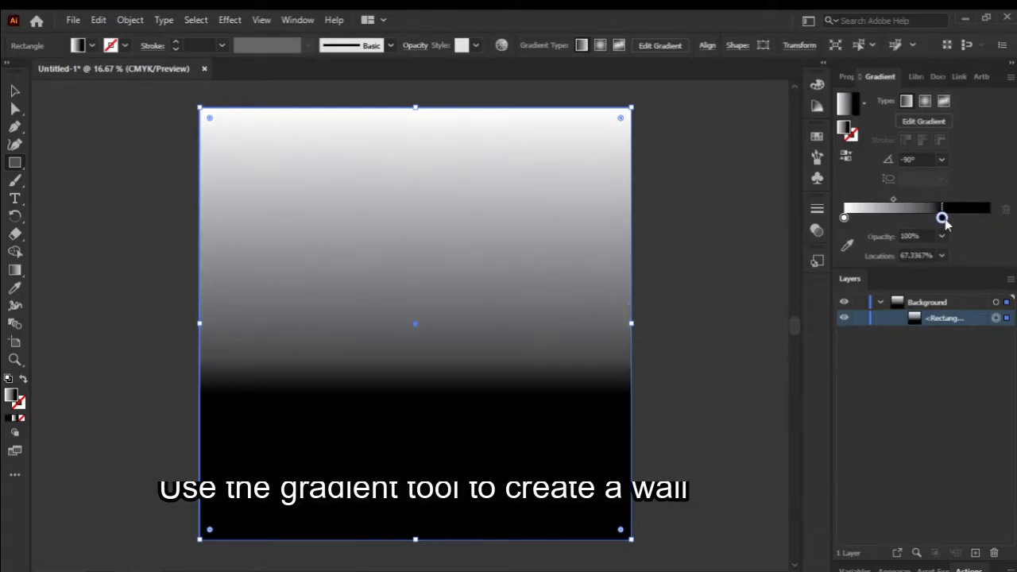
{"action": "left_click", "coordinate": [990, 217]}
{"action": "double_click", "coordinate": [990, 217]}
{"action": "left_click", "coordinate": [860, 274]}
{"action": "left_click", "coordinate": [881, 310]}
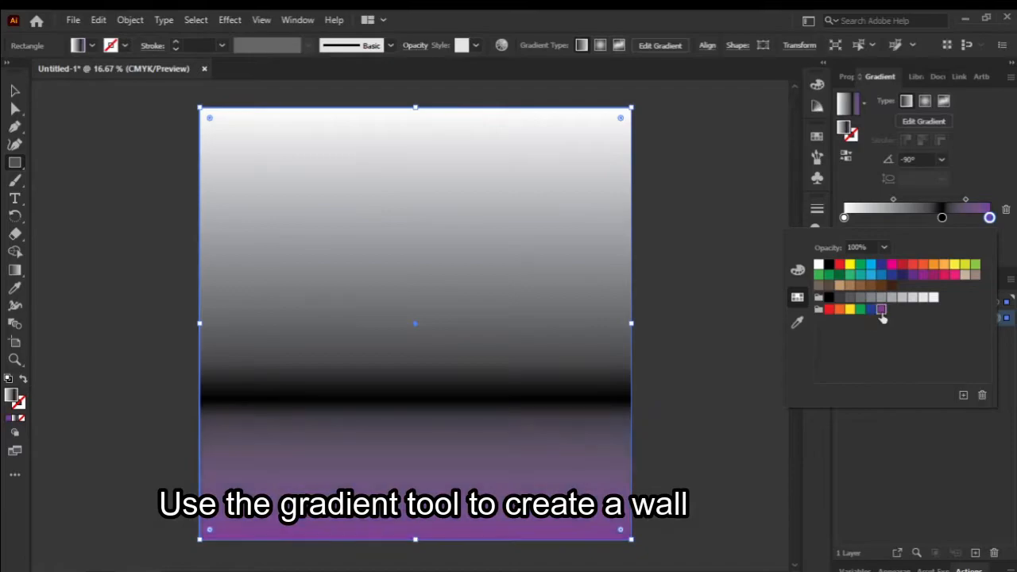
{"action": "left_click", "coordinate": [839, 275]}
{"action": "mouse_move", "coordinate": [966, 200]}
{"action": "left_mouse_down"}
{"action": "mouse_move", "coordinate": [949, 203]}
{"action": "mouse_move", "coordinate": [956, 218]}
{"action": "left_mouse_up"}
{"action": "left_click_drag", "start_coordinate": [900, 200], "coordinate": [947, 219]}
- Try green swatches on the background gradient's first stop and set it back to white
{"action": "double_click", "coordinate": [844, 218]}
{"action": "left_click", "coordinate": [872, 275]}
{"action": "left_click", "coordinate": [882, 275]}
{"action": "left_click", "coordinate": [861, 275]}
{"action": "left_click", "coordinate": [819, 264]}
- Colour the gradient stop just above the black floor line green
{"action": "left_click", "coordinate": [942, 203]}
{"action": "left_click", "coordinate": [943, 220]}
{"action": "double_click", "coordinate": [943, 217]}
{"action": "left_click", "coordinate": [903, 273]}
{"action": "left_click", "coordinate": [890, 281]}
{"action": "left_click", "coordinate": [869, 274]}
- Lower the opacity of the background gradient's black stop to 70%
{"action": "left_click", "coordinate": [956, 217]}
{"action": "left_click", "coordinate": [943, 237]}
{"action": "left_click", "coordinate": [961, 399]}
{"action": "left_click", "coordinate": [943, 237]}
{"action": "left_click", "coordinate": [961, 366]}
- Recolour the background gradient's first stop to the same green as the stop above the floor line
{"action": "left_click", "coordinate": [844, 218]}
{"action": "double_click", "coordinate": [843, 219]}
{"action": "left_click", "coordinate": [856, 281]}
- Darken the background gradient's last stop to a very dark green for the floor
{"action": "left_click", "coordinate": [990, 219]}
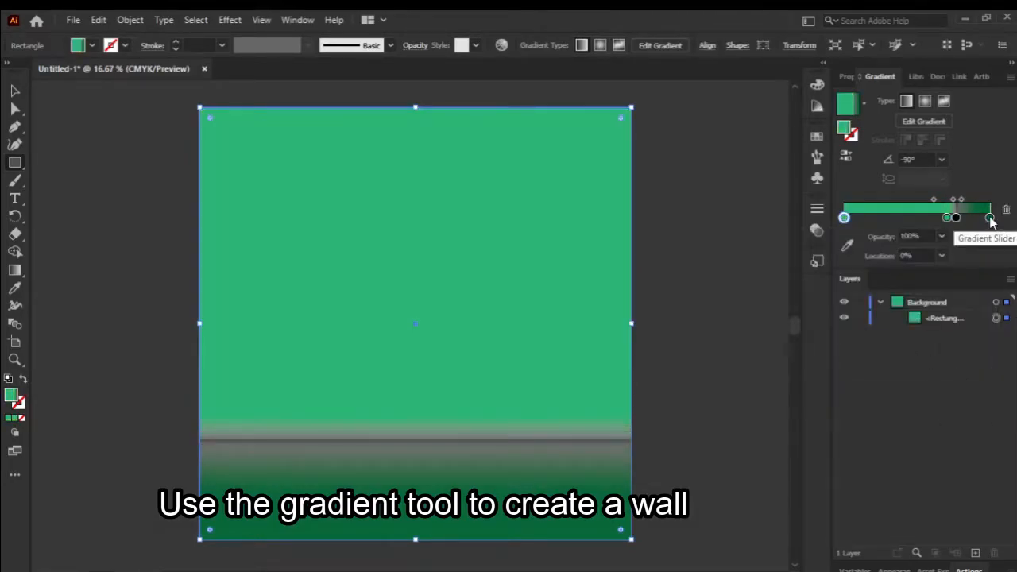
{"action": "double_click", "coordinate": [990, 219]}
{"action": "left_click", "coordinate": [797, 323]}
{"action": "double_click", "coordinate": [989, 200]}
{"action": "left_click", "coordinate": [797, 253]}
{"action": "left_click_drag", "start_coordinate": [888, 315], "coordinate": [914, 316]}
{"action": "left_click", "coordinate": [703, 362]}
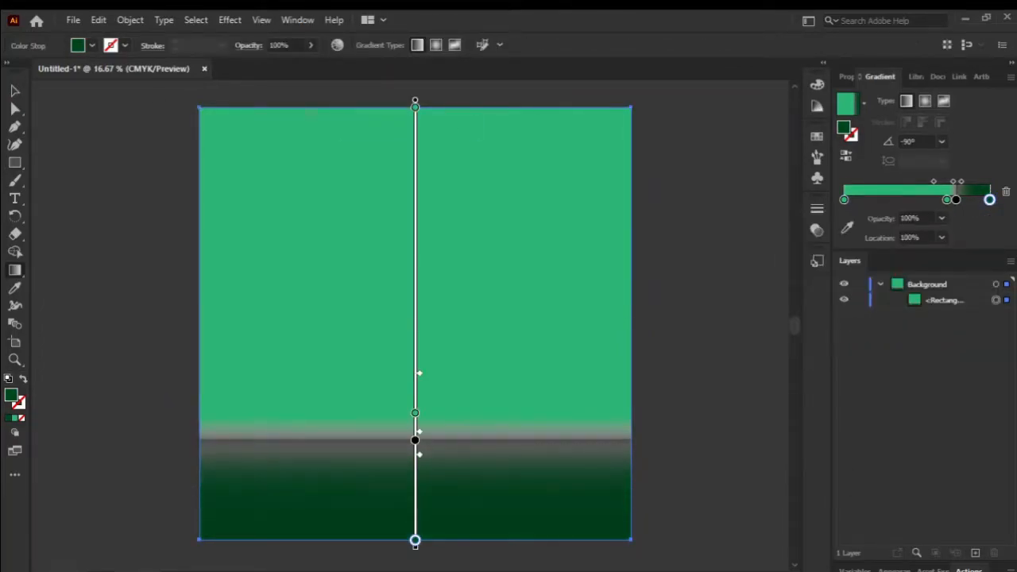
- Lock the Background layer and add a new layer for the next artwork
{"action": "key", "text": "v"}
{"action": "left_click", "coordinate": [703, 363]}
{"action": "left_click", "coordinate": [880, 285]}
{"action": "left_click", "coordinate": [859, 285]}
{"action": "key", "text": "ctrl+l"}
- Draw a tall rectangle of about 1823 × 3119 px beside the artboard with a solid dark green fill
{"action": "scroll", "coordinate": [572, 332], "scroll_direction": "down", "scroll_amount": 2}
{"action": "key", "text": "m"}
{"action": "mouse_move", "coordinate": [216, 157]}
{"action": "left_mouse_down"}
{"action": "mouse_move", "coordinate": [359, 424]}
{"action": "mouse_move", "coordinate": [375, 427]}
{"action": "left_mouse_up"}
{"action": "left_click", "coordinate": [8, 418]}
{"action": "left_click", "coordinate": [846, 77]}
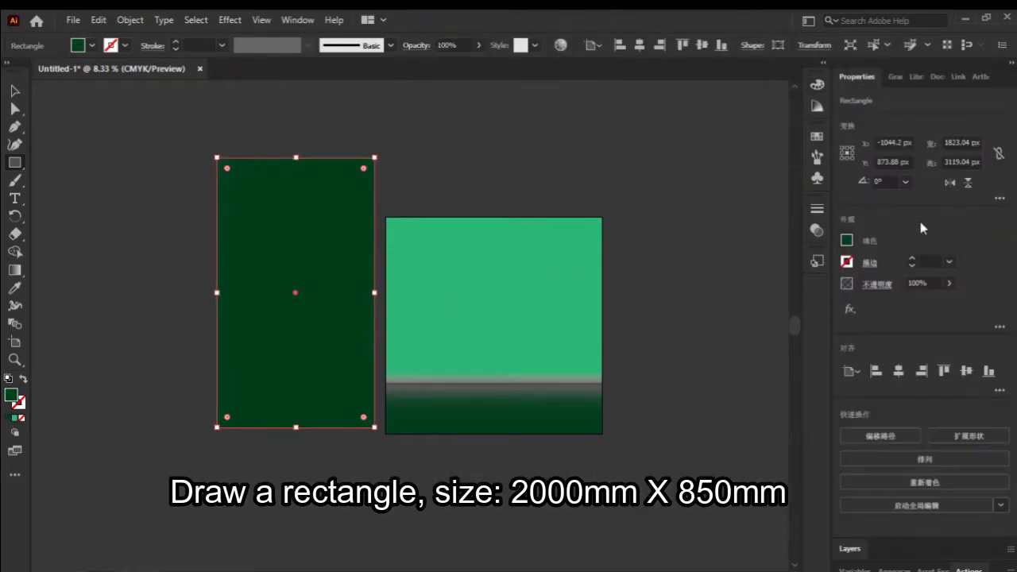
- Show the rulers in millimetres and set the rectangle's width to 850 mm and height to 2000 mm
{"action": "key", "text": "ctrl+r"}
{"action": "right_click", "coordinate": [338, 78]}
{"action": "right_click", "coordinate": [330, 85]}
{"action": "left_click", "coordinate": [388, 212]}
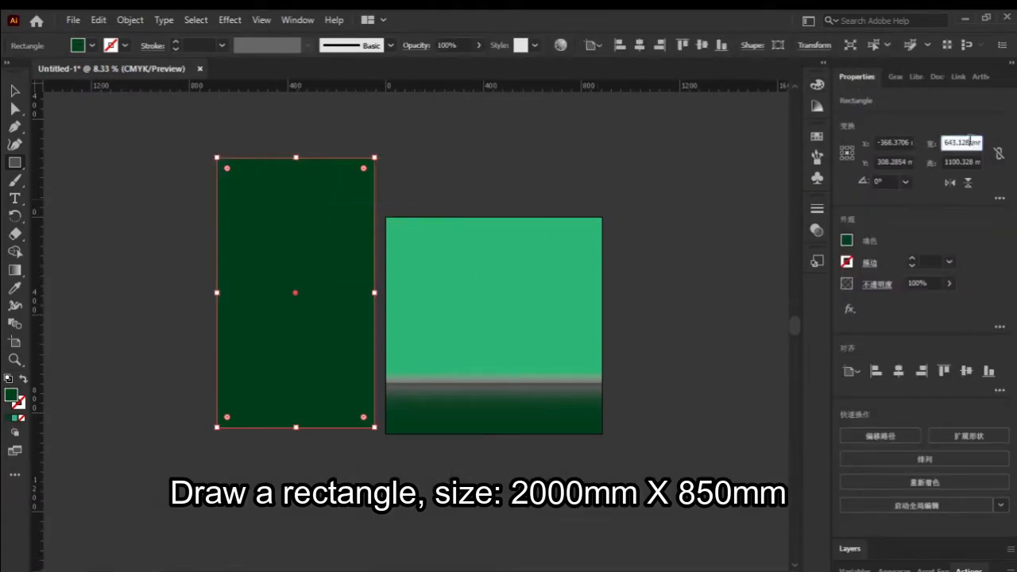
{"action": "type", "text": "850"}
{"action": "key", "text": "Tab"}
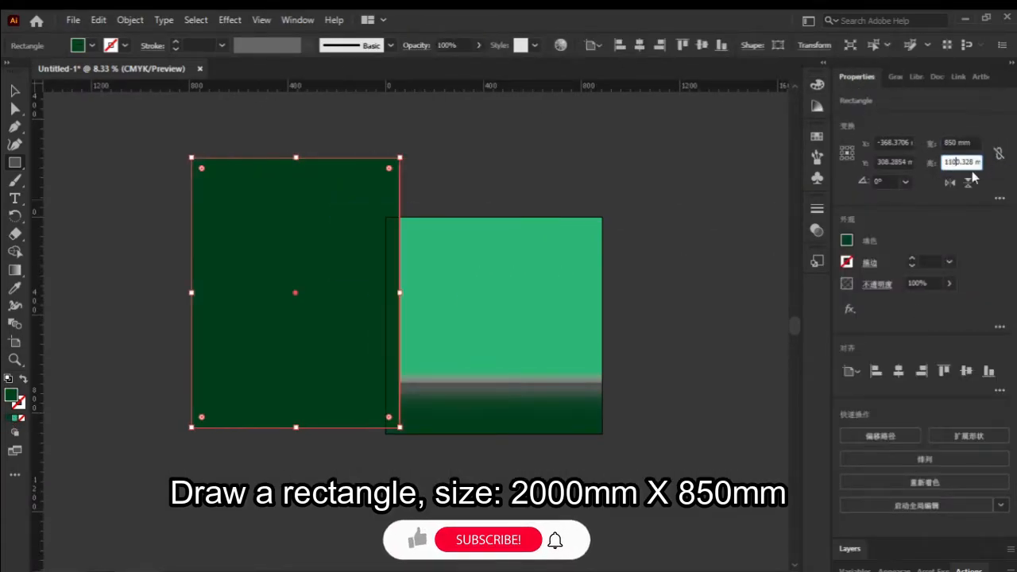
{"action": "key", "text": "BackSpace"}
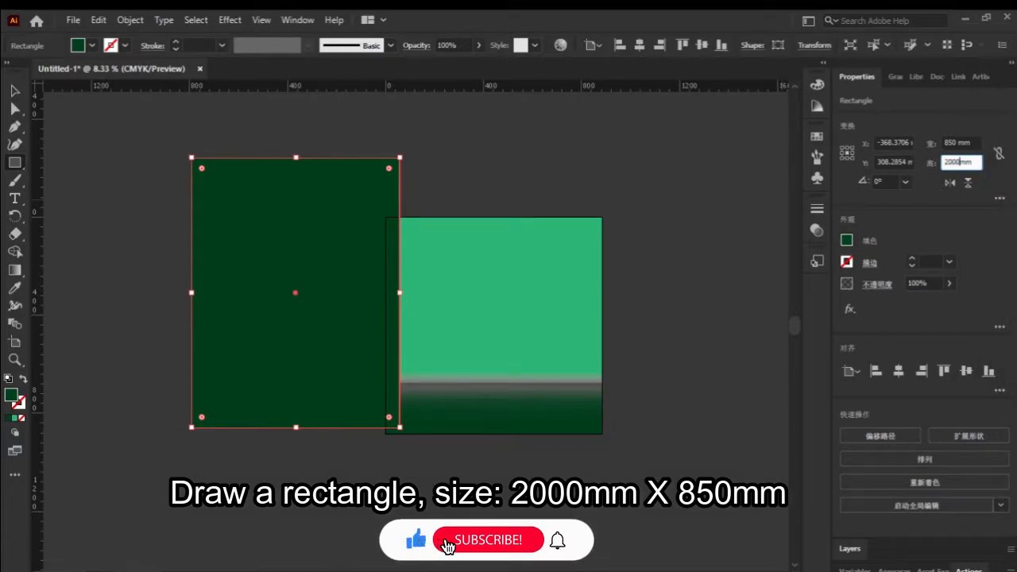
{"action": "key", "text": "Return"}
- Scale the rectangle down proportionally to about 234.5 × 551.8 mm and move it onto the artboard
{"action": "scroll", "coordinate": [490, 249], "scroll_direction": "down", "scroll_amount": 2}
{"action": "left_click_drag", "start_coordinate": [339, 147], "coordinate": [263, 234]}
{"action": "scroll", "coordinate": [202, 383], "scroll_direction": "up", "scroll_amount": 2}
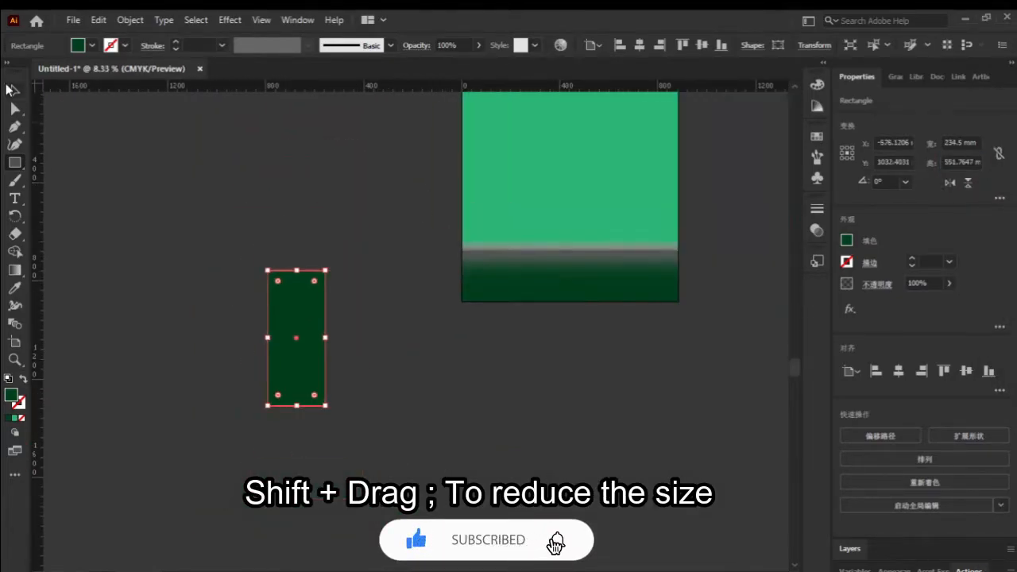
{"action": "left_click_drag", "start_coordinate": [279, 316], "coordinate": [549, 164]}
{"action": "scroll", "coordinate": [591, 130], "scroll_direction": "down", "scroll_amount": 2}
{"action": "scroll", "coordinate": [422, 321], "scroll_direction": "up", "scroll_amount": 3}
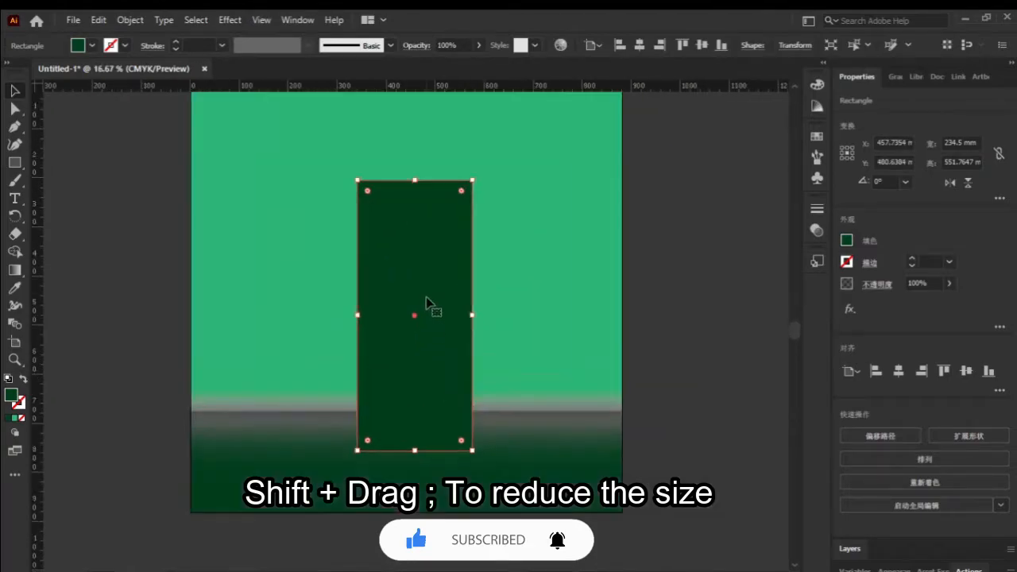
- Enlarge the rectangle proportionally to about 313.7 × 738.2 mm and centre it horizontally on the artboard
{"action": "scroll", "coordinate": [490, 238], "scroll_direction": "up", "scroll_amount": 1}
{"action": "left_click_drag", "start_coordinate": [461, 191], "coordinate": [547, 127]}
{"action": "left_click_drag", "start_coordinate": [421, 245], "coordinate": [418, 194]}
{"action": "left_click_drag", "start_coordinate": [501, 206], "coordinate": [472, 244]}
{"action": "left_click_drag", "start_coordinate": [497, 135], "coordinate": [487, 156]}
{"action": "left_click_drag", "start_coordinate": [461, 257], "coordinate": [454, 253]}
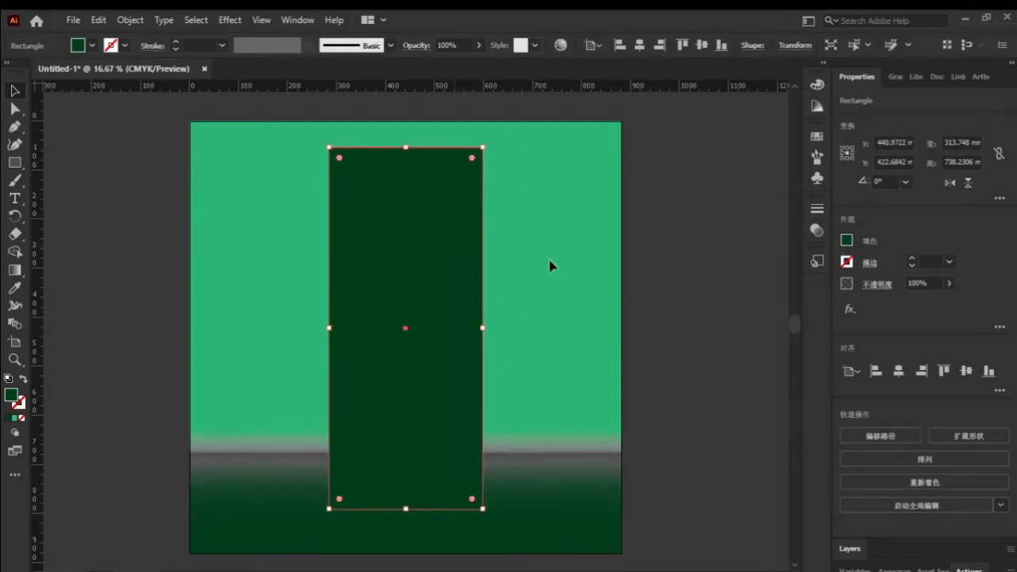
- Change the tall rectangle's fill to white and deselect it
{"action": "left_click_drag", "start_coordinate": [506, 534], "coordinate": [431, 501]}
{"action": "left_click", "coordinate": [92, 46]}
{"action": "left_click", "coordinate": [34, 70]}
{"action": "left_click", "coordinate": [471, 347]}
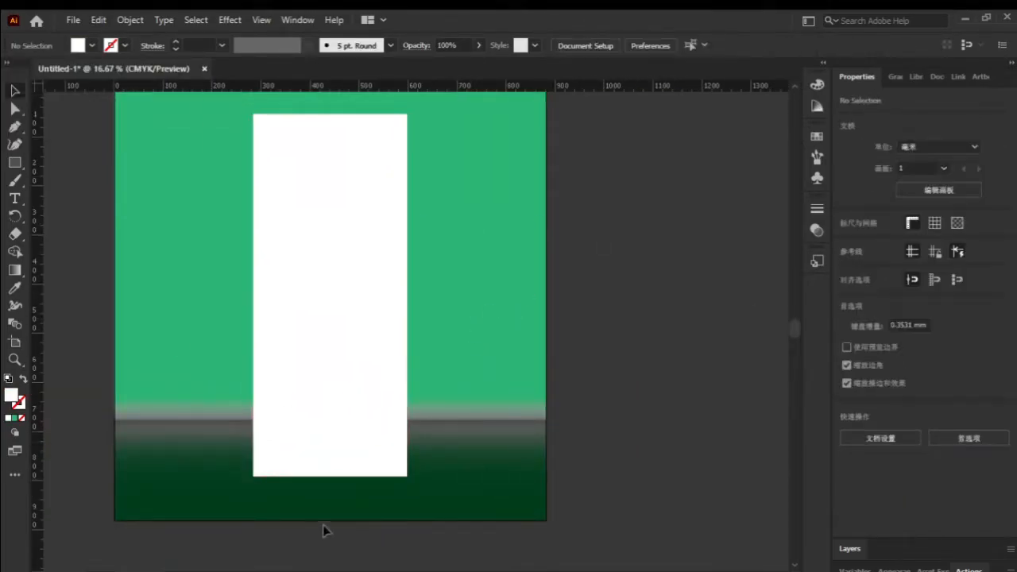
- Draw a red strip about 313.7 × 18.3 mm directly along the white panel's bottom edge, matching its width
{"action": "scroll", "coordinate": [310, 501], "scroll_direction": "up", "scroll_amount": 3}
{"action": "key", "text": "m"}
{"action": "left_click", "coordinate": [92, 46]}
{"action": "left_click", "coordinate": [59, 70]}
{"action": "left_click", "coordinate": [153, 481]}
{"action": "scroll", "coordinate": [140, 422], "scroll_direction": "up", "scroll_amount": 1}
{"action": "mouse_move", "coordinate": [148, 416]}
{"action": "left_mouse_down"}
{"action": "mouse_move", "coordinate": [177, 470]}
{"action": "mouse_move", "coordinate": [768, 472]}
{"action": "mouse_move", "coordinate": [767, 449]}
{"action": "left_mouse_up"}
{"action": "scroll", "coordinate": [765, 459], "scroll_direction": "down", "scroll_amount": 3}
{"action": "scroll", "coordinate": [577, 492], "scroll_direction": "up", "scroll_amount": 2}
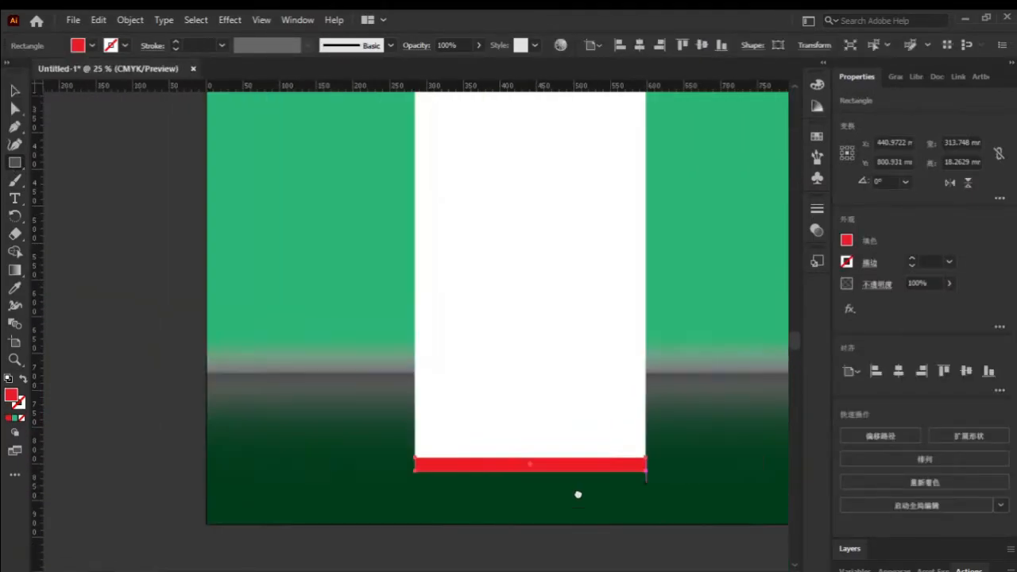
- Fill the strip with a -90° linear gradient running black, white and black, and adjust its midpoints
{"action": "left_click", "coordinate": [17, 420]}
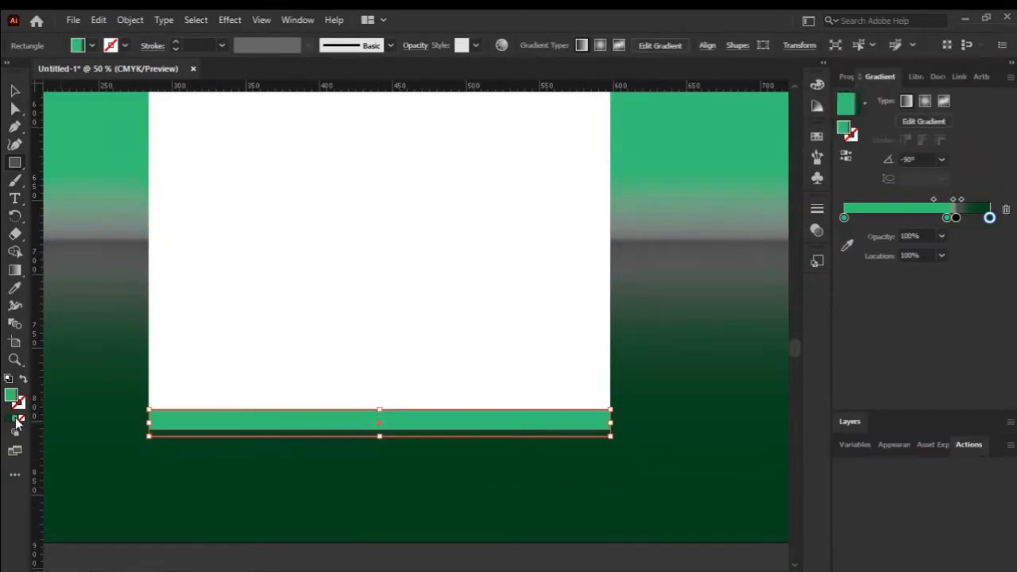
{"action": "left_click_drag", "start_coordinate": [957, 219], "coordinate": [994, 220]}
{"action": "double_click", "coordinate": [990, 218]}
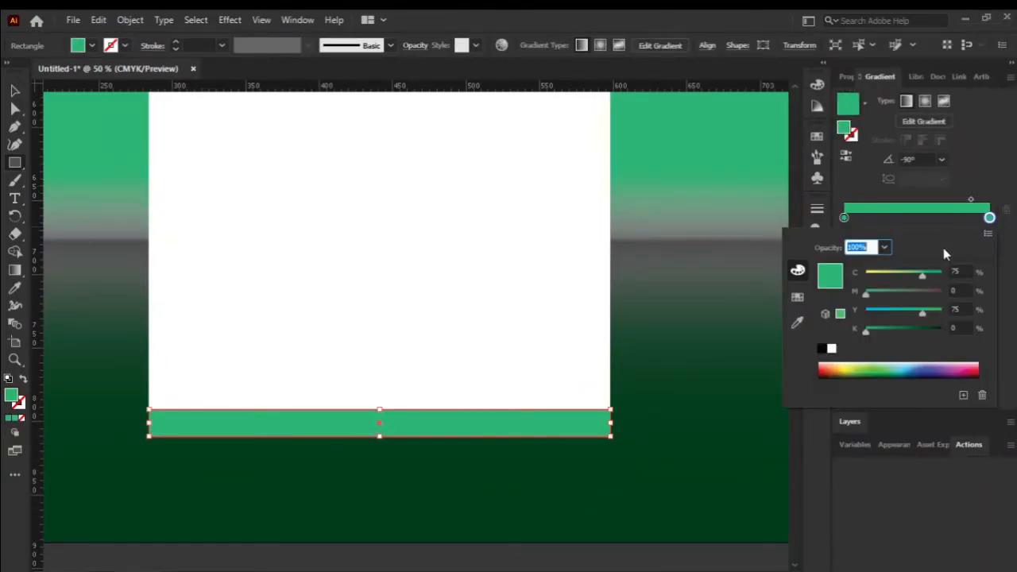
{"action": "left_click", "coordinate": [866, 103]}
{"action": "left_click", "coordinate": [795, 139]}
{"action": "left_click_drag", "start_coordinate": [844, 218], "coordinate": [947, 202]}
{"action": "double_click", "coordinate": [845, 217]}
{"action": "left_click", "coordinate": [824, 349]}
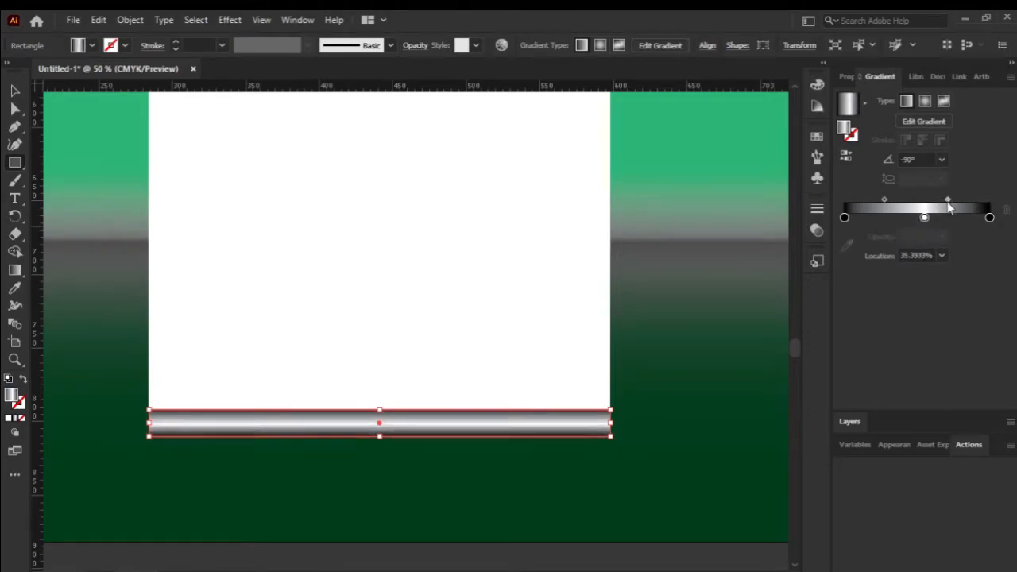
{"action": "left_click_drag", "start_coordinate": [884, 200], "coordinate": [896, 201]}
{"action": "left_click", "coordinate": [15, 91]}
{"action": "left_click", "coordinate": [97, 143]}
- Draw an end cap about 10 × 29 mm against the strip's right end, vertically centred on it
{"action": "scroll", "coordinate": [680, 425], "scroll_direction": "down", "scroll_amount": 1}
{"action": "scroll", "coordinate": [680, 425], "scroll_direction": "up", "scroll_amount": 3}
{"action": "left_click_drag", "start_coordinate": [545, 396], "coordinate": [576, 449]}
{"action": "left_click_drag", "start_coordinate": [559, 395], "coordinate": [560, 381]}
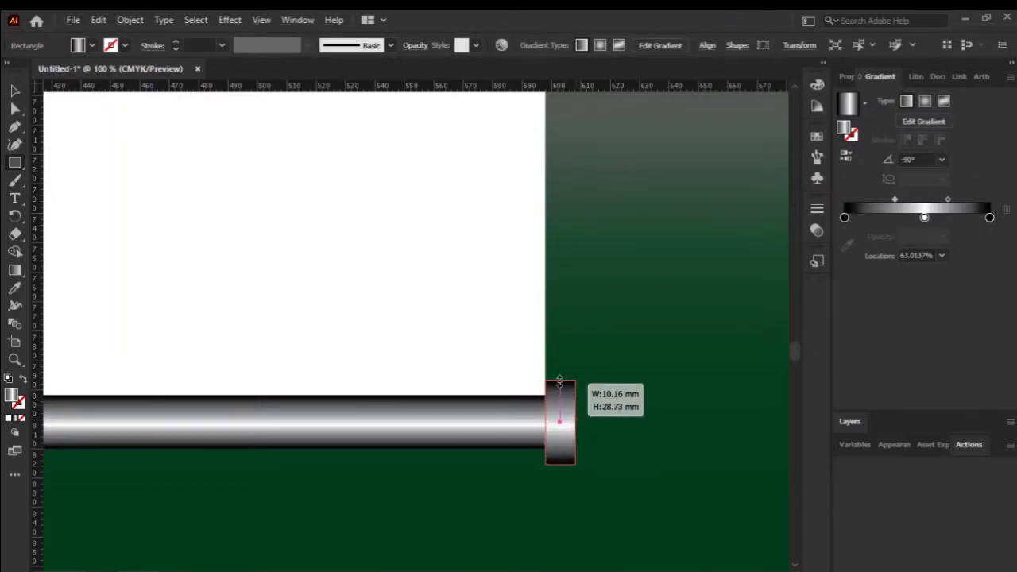
- Try a radial gradient on the end cap and return it to linear at -90°
{"action": "left_click", "coordinate": [924, 102]}
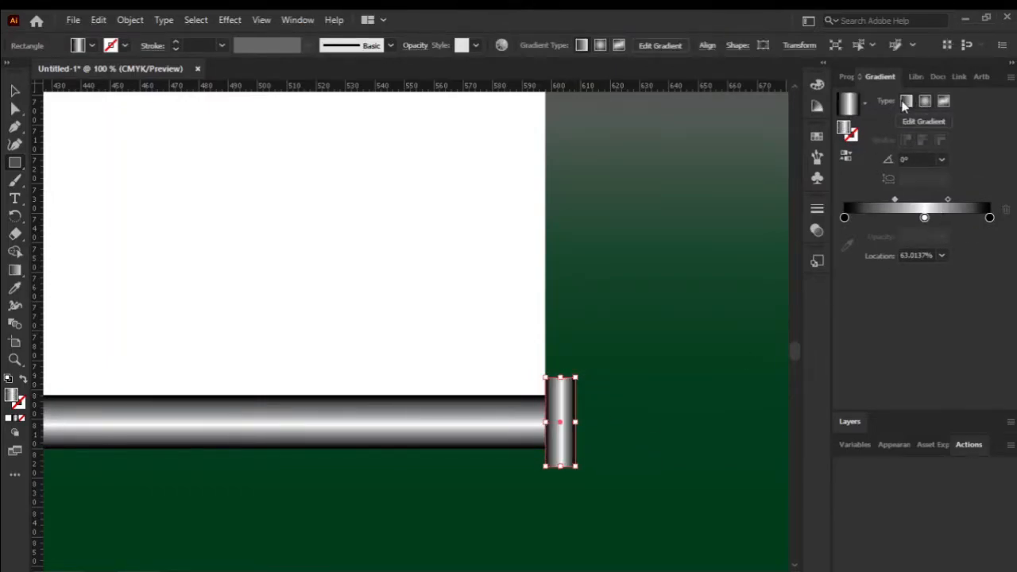
{"action": "left_click", "coordinate": [941, 159]}
{"action": "left_click", "coordinate": [955, 378]}
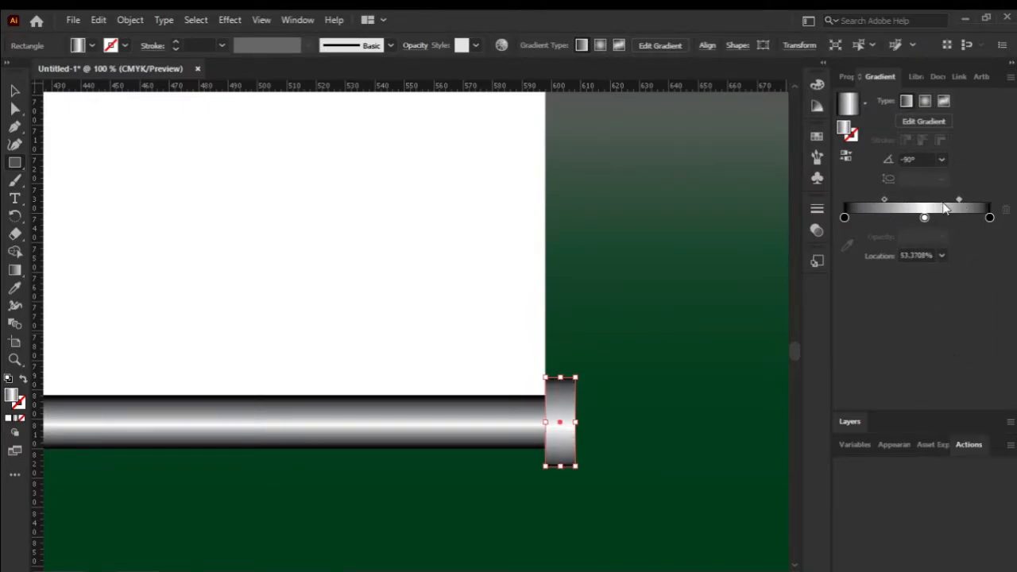
- Colour the end cap's middle gradient stop greyish blue with C 50, M 26, Y 0 and K 27%
{"action": "double_click", "coordinate": [924, 218]}
{"action": "left_click_drag", "start_coordinate": [867, 276], "coordinate": [904, 276]}
{"action": "left_click_drag", "start_coordinate": [866, 294], "coordinate": [888, 296]}
{"action": "left_click_drag", "start_coordinate": [867, 331], "coordinate": [886, 333]}
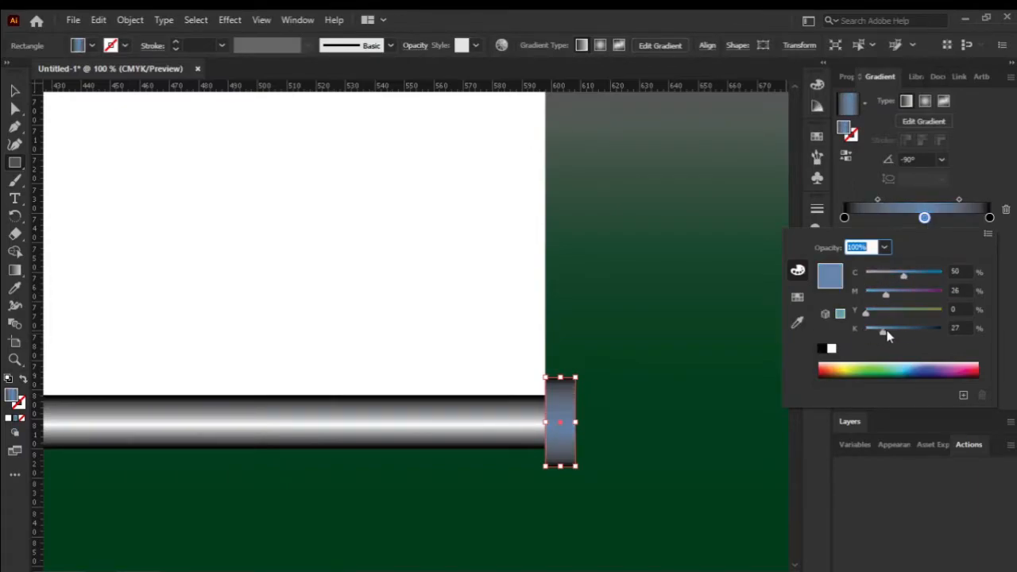
- Adjust the end cap's gradient midpoints and set its last black stop to 80% opacity
{"action": "left_click", "coordinate": [883, 203]}
{"action": "left_click_drag", "start_coordinate": [914, 200], "coordinate": [889, 199]}
{"action": "left_click", "coordinate": [958, 199]}
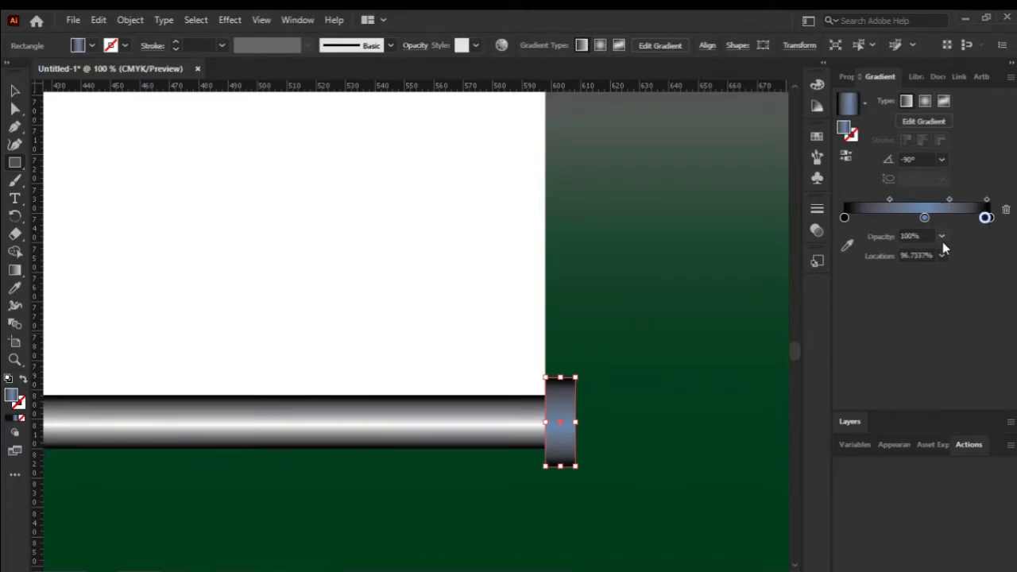
{"action": "left_click", "coordinate": [944, 238]}
{"action": "left_click", "coordinate": [961, 390]}
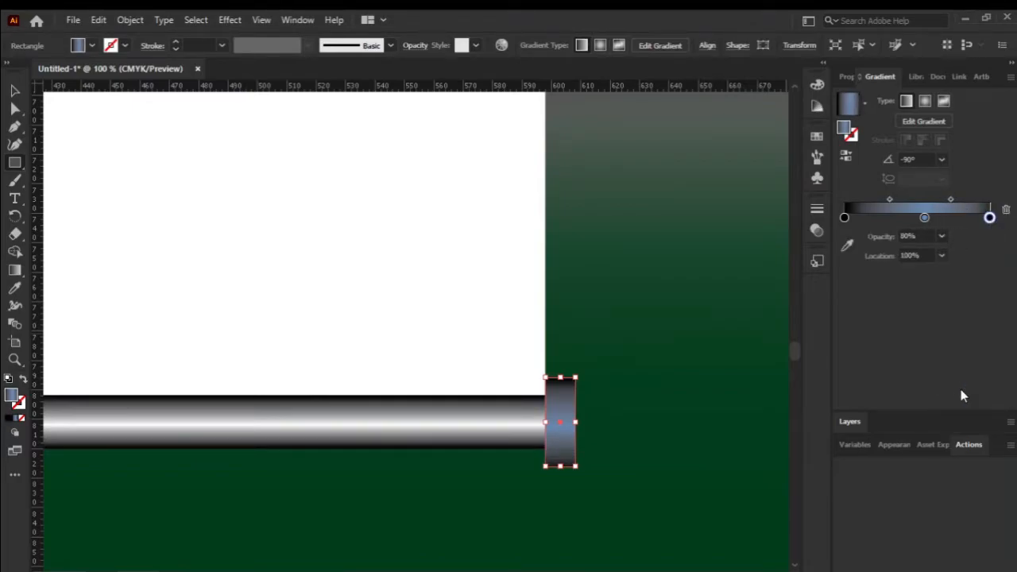
- Reduce the cyan in the end cap's middle gradient stop to give a greyish mauve
{"action": "double_click", "coordinate": [923, 217]}
{"action": "left_click", "coordinate": [874, 277]}
{"action": "left_click", "coordinate": [851, 173]}
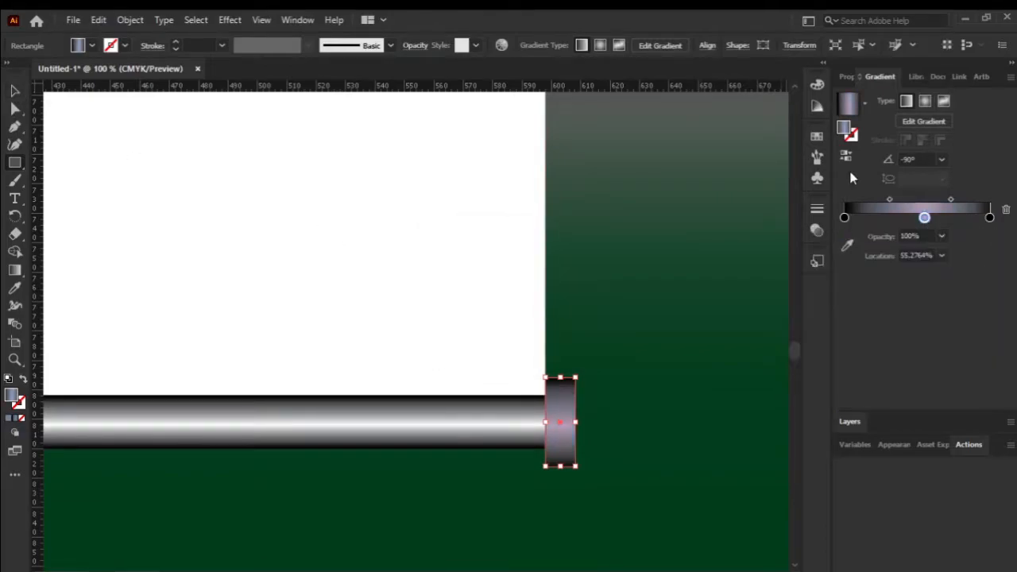
- Recolour the middle gradient stop of the horizontal strip to light blue by raising its cyan
{"action": "key", "text": "v"}
{"action": "left_click", "coordinate": [245, 427]}
{"action": "double_click", "coordinate": [925, 217]}
{"action": "left_click", "coordinate": [893, 274]}
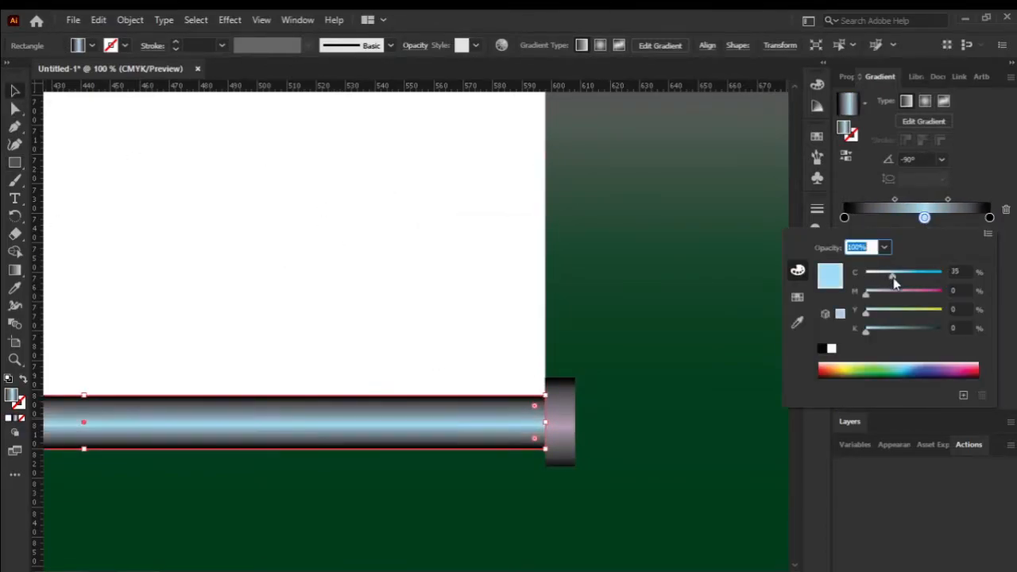
{"action": "left_click", "coordinate": [847, 499]}
{"action": "scroll", "coordinate": [684, 421], "scroll_direction": "down", "scroll_amount": 4}
{"action": "left_click", "coordinate": [679, 431]}
{"action": "scroll", "coordinate": [635, 420], "scroll_direction": "up", "scroll_amount": 4}
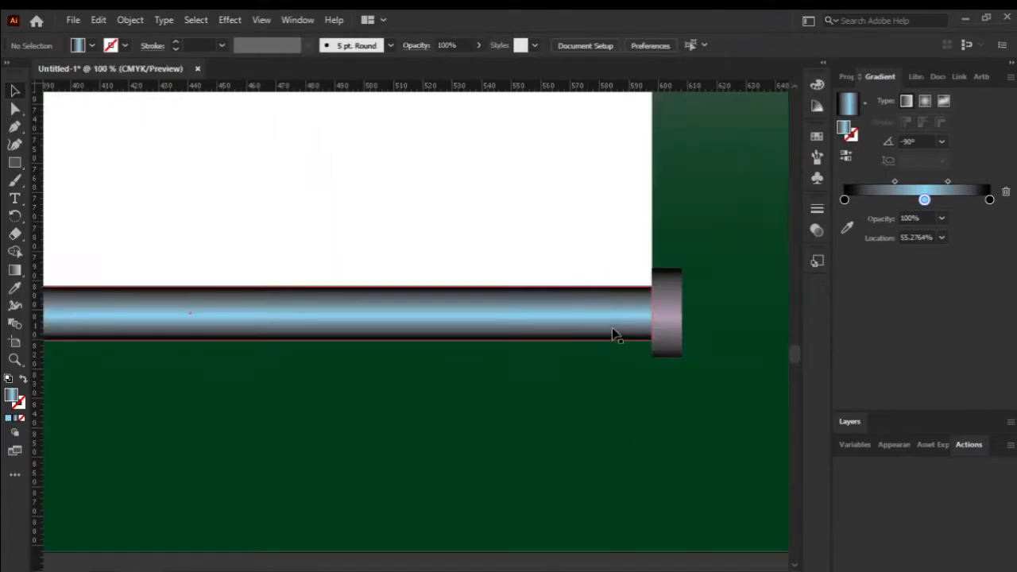
- Set both black end stops of the strip's gradient to 70% opacity and deselect the strip
{"action": "left_click", "coordinate": [613, 332]}
{"action": "left_click", "coordinate": [989, 217]}
{"action": "left_click", "coordinate": [961, 366]}
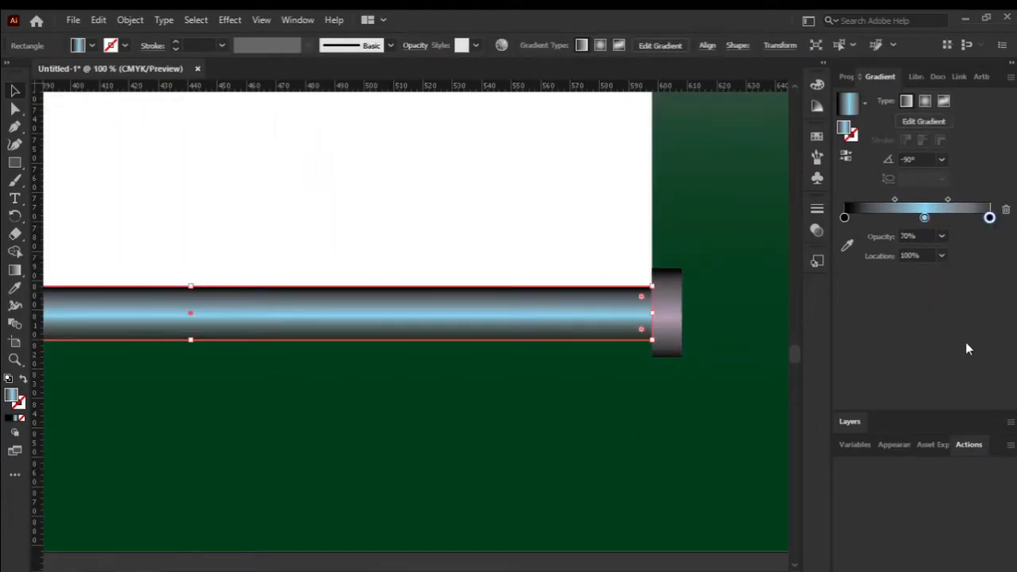
{"action": "left_click", "coordinate": [942, 236]}
{"action": "left_click", "coordinate": [954, 365]}
{"action": "left_click", "coordinate": [728, 363]}
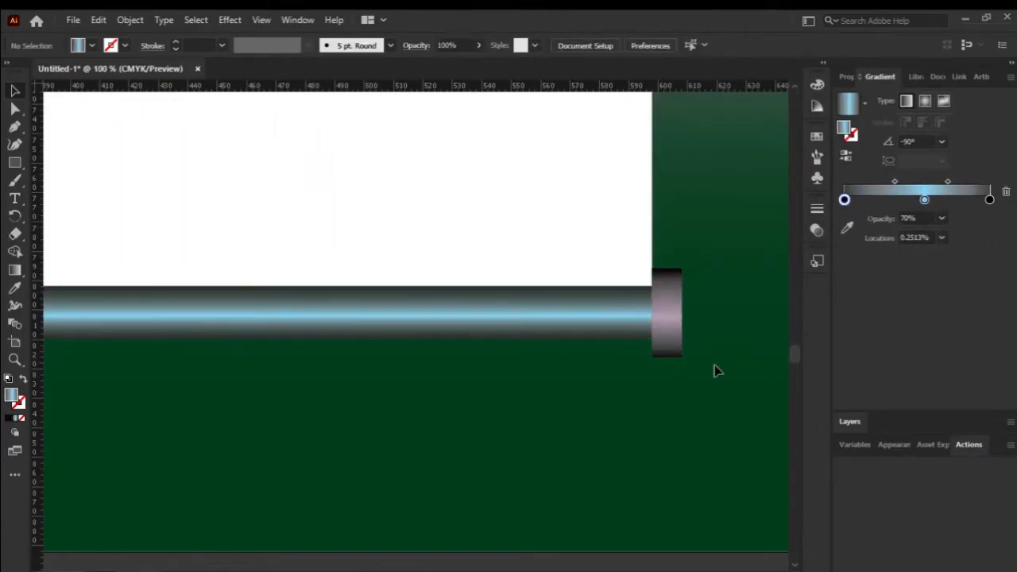
- Set the end cap's first black gradient stop to 70% opacity and shift the cap right, leaving a narrow gap beside the strip
{"action": "scroll", "coordinate": [674, 374], "scroll_direction": "down", "scroll_amount": 4}
{"action": "scroll", "coordinate": [687, 363], "scroll_direction": "up", "scroll_amount": 6}
{"action": "left_click", "coordinate": [554, 373]}
{"action": "scroll", "coordinate": [554, 370], "scroll_direction": "up", "scroll_amount": 2}
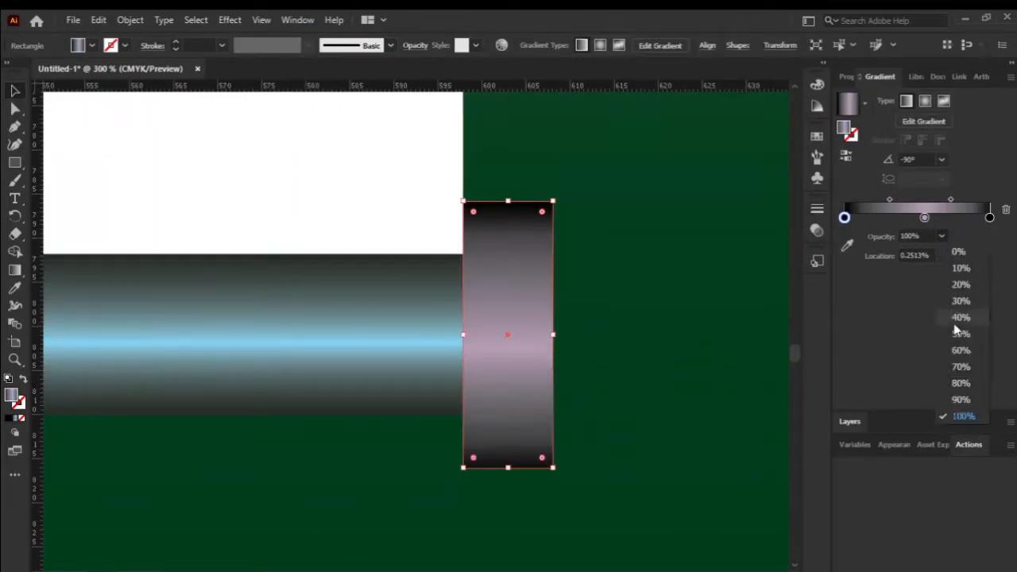
{"action": "left_click", "coordinate": [961, 366]}
{"action": "left_click_drag", "start_coordinate": [507, 201], "coordinate": [512, 236]}
{"action": "left_click_drag", "start_coordinate": [527, 288], "coordinate": [546, 292]}
- Draw a narrow strip-height rectangle in the gap between the horizontal strip and the end cap, with a solid slate-purple fill
{"action": "scroll", "coordinate": [504, 314], "scroll_direction": "up", "scroll_amount": 2}
{"action": "left_click", "coordinate": [14, 162]}
{"action": "mouse_move", "coordinate": [422, 195]}
{"action": "left_mouse_down"}
{"action": "mouse_move", "coordinate": [456, 378]}
{"action": "mouse_move", "coordinate": [458, 516]}
{"action": "left_mouse_up"}
{"action": "left_click", "coordinate": [8, 418]}
{"action": "mouse_move", "coordinate": [754, 159]}
{"action": "left_mouse_down"}
{"action": "mouse_move", "coordinate": [727, 163]}
{"action": "mouse_move", "coordinate": [738, 161]}
{"action": "left_mouse_up"}
{"action": "left_click_drag", "start_coordinate": [677, 106], "coordinate": [707, 124]}
{"action": "left_click_drag", "start_coordinate": [712, 167], "coordinate": [724, 177]}
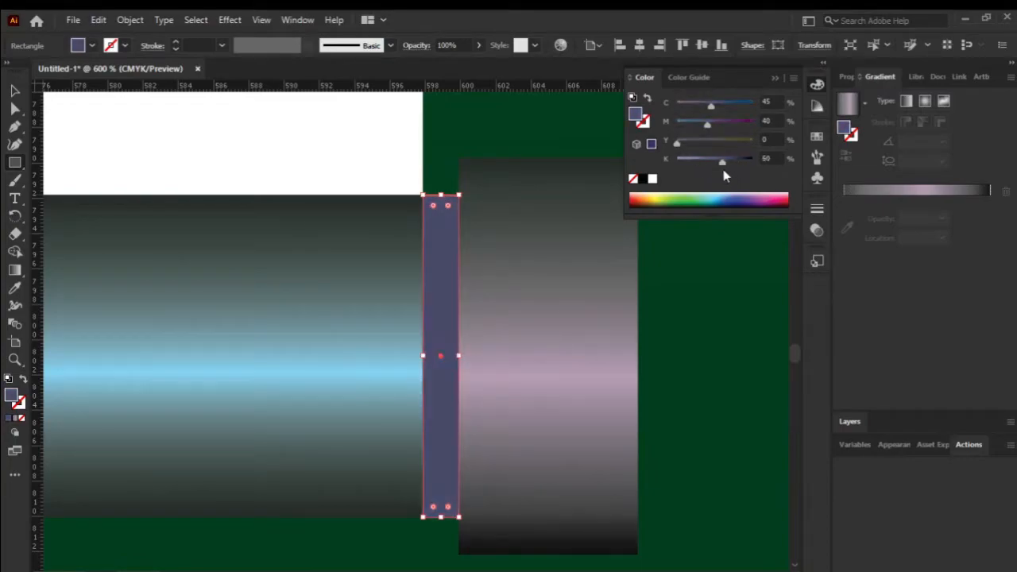
- Fill the narrow gap rectangle with black at 49% opacity and deselect it
{"action": "left_click", "coordinate": [643, 178]}
{"action": "left_click", "coordinate": [479, 45]}
{"action": "left_click_drag", "start_coordinate": [480, 67], "coordinate": [448, 67]}
{"action": "left_click", "coordinate": [13, 90]}
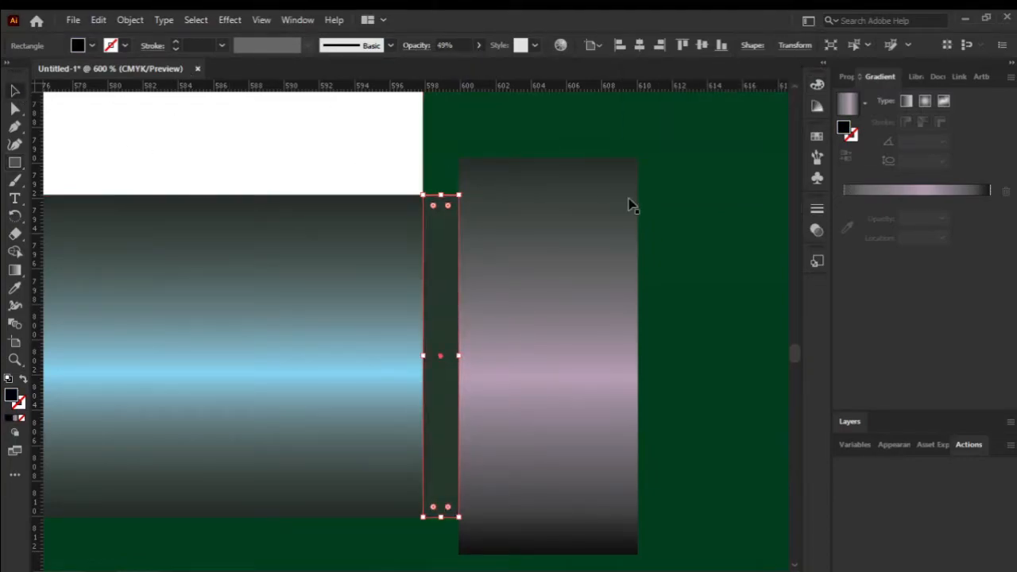
{"action": "left_click", "coordinate": [691, 248]}
- Copy the right end cap together with its narrow connector to the opposite end of the horizontal strip
{"action": "scroll", "coordinate": [691, 247], "scroll_direction": "down", "scroll_amount": 4}
{"action": "scroll", "coordinate": [691, 251], "scroll_direction": "down", "scroll_amount": 4}
{"action": "scroll", "coordinate": [702, 243], "scroll_direction": "up", "scroll_amount": 7}
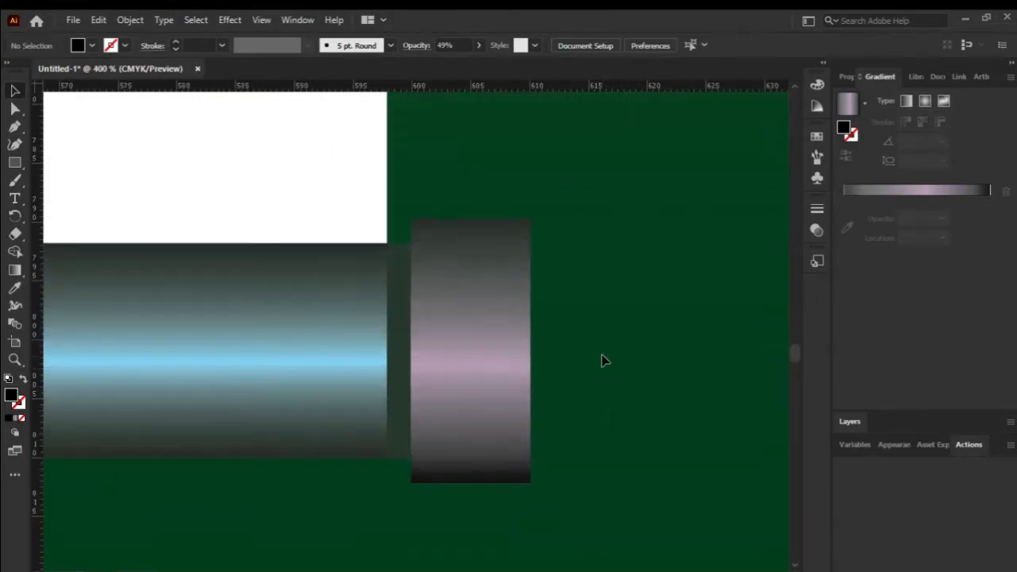
{"action": "left_click_drag", "start_coordinate": [574, 203], "coordinate": [408, 498]}
{"action": "scroll", "coordinate": [408, 497], "scroll_direction": "down", "scroll_amount": 7}
{"action": "scroll", "coordinate": [382, 474], "scroll_direction": "up", "scroll_amount": 1}
{"action": "left_click_drag", "start_coordinate": [759, 350], "coordinate": [279, 352]}
- Rotate the copied cap and connector half a turn and fit them flush against the strip's left end
{"action": "scroll", "coordinate": [270, 357], "scroll_direction": "up", "scroll_amount": 5}
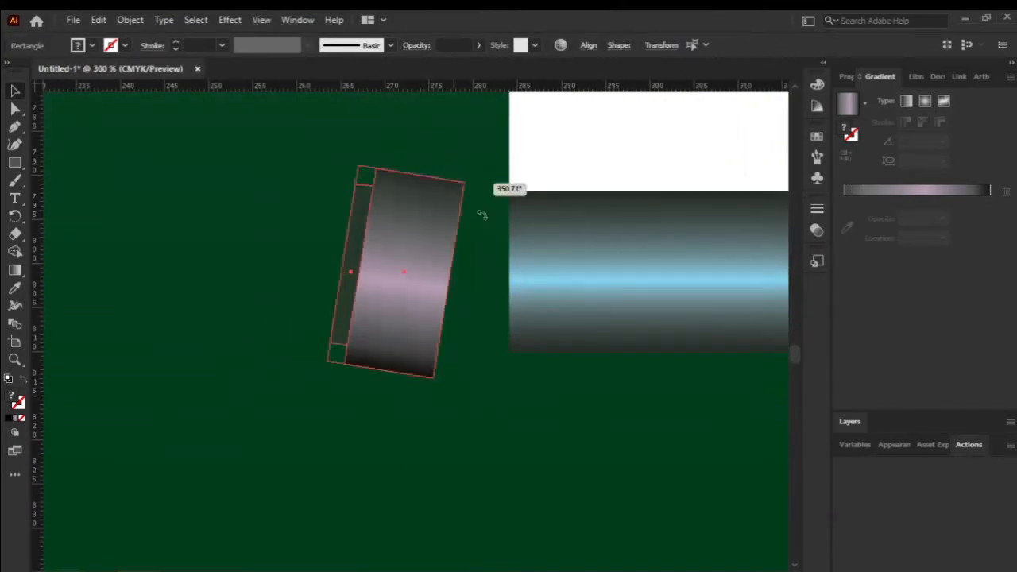
{"action": "left_click_drag", "start_coordinate": [467, 189], "coordinate": [318, 408]}
{"action": "left_click_drag", "start_coordinate": [393, 311], "coordinate": [461, 310]}
{"action": "scroll", "coordinate": [515, 197], "scroll_direction": "up", "scroll_amount": 7}
{"action": "left_click_drag", "start_coordinate": [357, 209], "coordinate": [354, 211]}
{"action": "scroll", "coordinate": [425, 193], "scroll_direction": "down", "scroll_amount": 8}
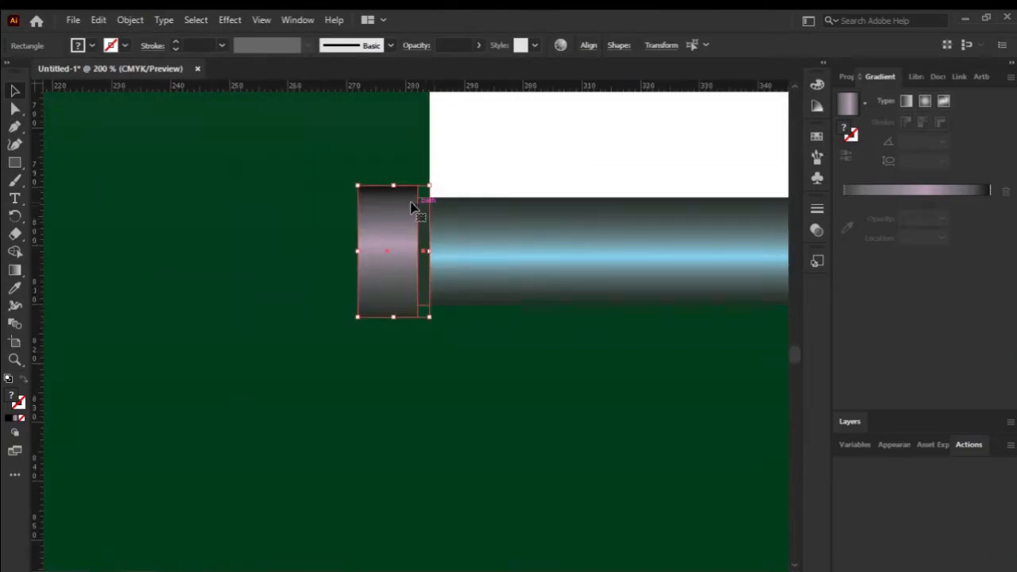
- Set the last black gradient stop of the left end cap to 70% opacity
{"action": "double_click", "coordinate": [390, 206]}
{"action": "left_click", "coordinate": [958, 366]}
{"action": "double_click", "coordinate": [682, 353]}
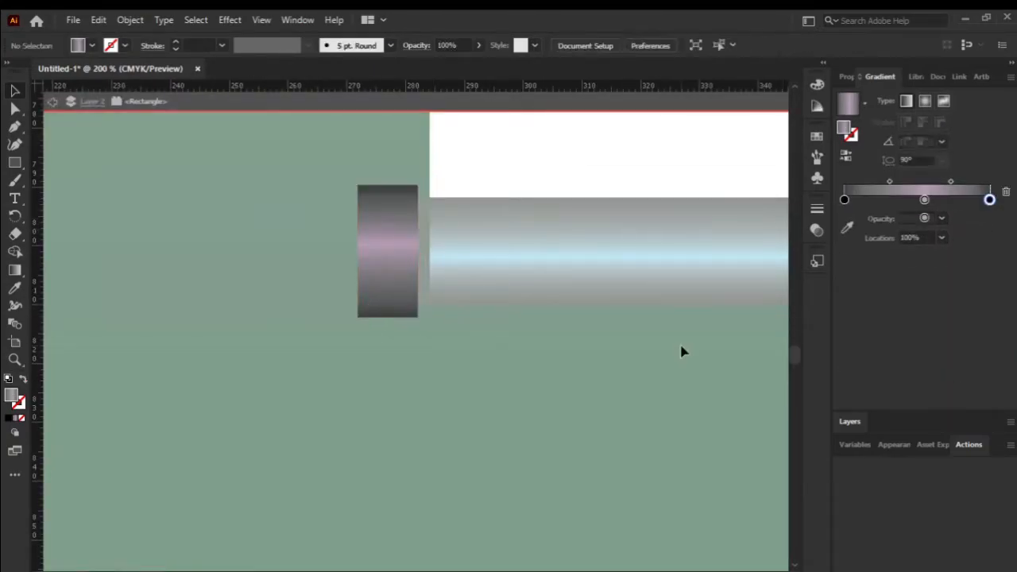
- Set the last black gradient stop of the right end cap to 70% opacity and deselect it
{"action": "scroll", "coordinate": [681, 352], "scroll_direction": "down", "scroll_amount": 5}
{"action": "scroll", "coordinate": [681, 352], "scroll_direction": "right", "scroll_amount": 5}
{"action": "scroll", "coordinate": [715, 318], "scroll_direction": "up", "scroll_amount": 2}
{"action": "left_click", "coordinate": [712, 278]}
{"action": "left_click", "coordinate": [942, 236]}
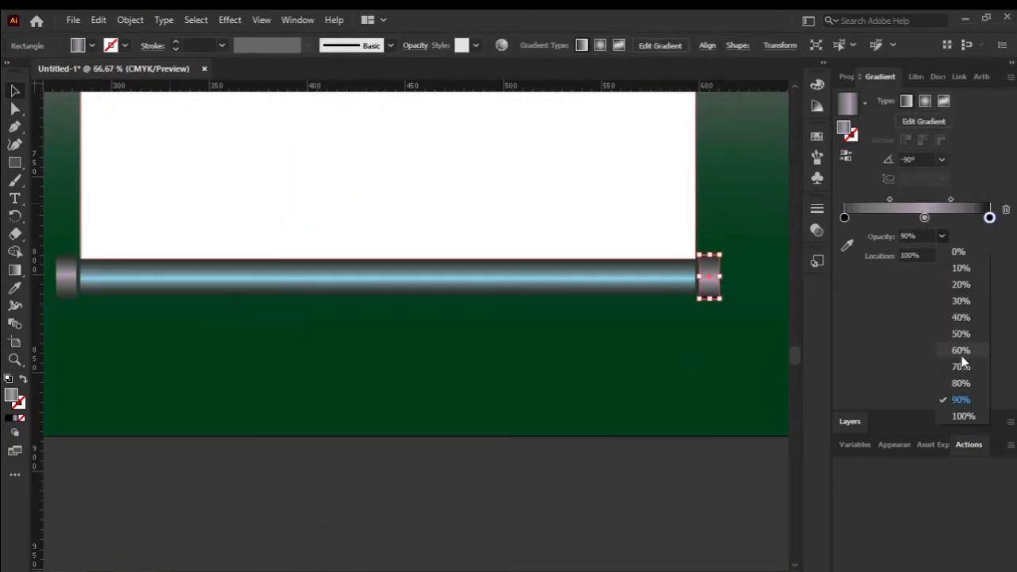
{"action": "left_click", "coordinate": [960, 366]}
{"action": "left_click", "coordinate": [728, 309]}
- Lock the white banner rectangle within Layer 2
{"action": "scroll", "coordinate": [729, 208], "scroll_direction": "down", "scroll_amount": 5}
{"action": "left_click_drag", "start_coordinate": [754, 182], "coordinate": [601, 436]}
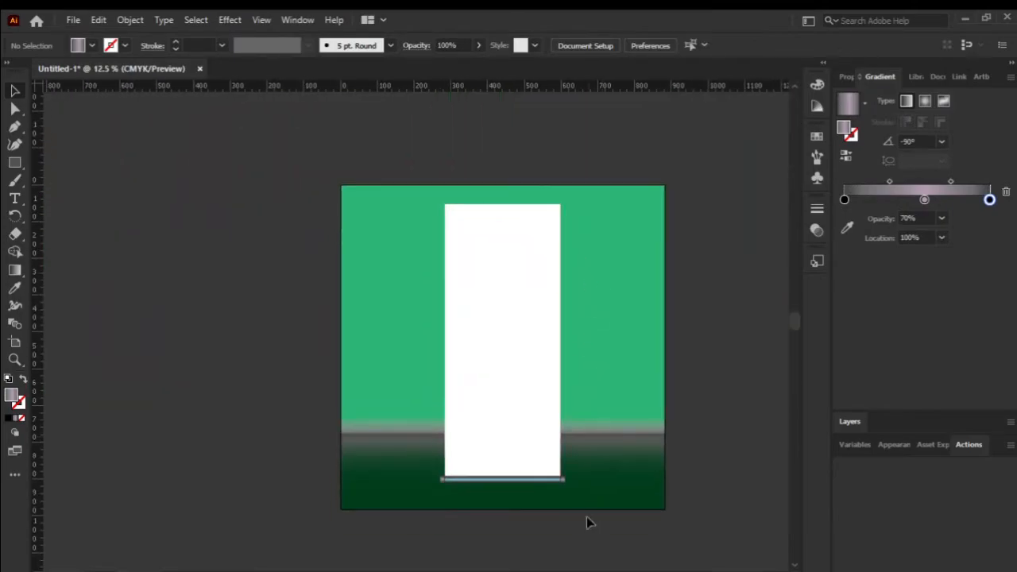
{"action": "scroll", "coordinate": [568, 520], "scroll_direction": "up", "scroll_amount": 2}
{"action": "scroll", "coordinate": [567, 503], "scroll_direction": "down", "scroll_amount": 1}
{"action": "left_click", "coordinate": [527, 423]}
{"action": "left_click", "coordinate": [856, 422]}
{"action": "left_click", "coordinate": [881, 284]}
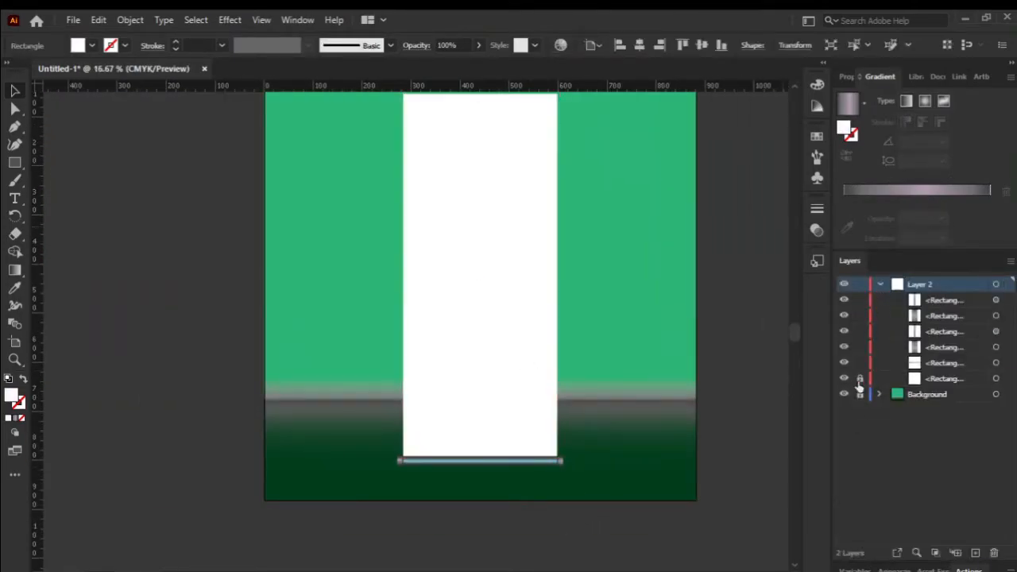
{"action": "left_click", "coordinate": [859, 378]}
- Copy the complete bottom bar with both end caps up to the banner's top edge
{"action": "left_click_drag", "start_coordinate": [613, 418], "coordinate": [522, 518]}
{"action": "left_click_drag", "start_coordinate": [455, 461], "coordinate": [454, 114]}
{"action": "scroll", "coordinate": [386, 154], "scroll_direction": "down", "scroll_amount": 2}
{"action": "scroll", "coordinate": [389, 155], "scroll_direction": "up", "scroll_amount": 4}
- Scale the copied bar thinner and seat it along the top edge of the white banner
{"action": "left_click_drag", "start_coordinate": [447, 163], "coordinate": [460, 201]}
{"action": "left_click_drag", "start_coordinate": [493, 345], "coordinate": [492, 296]}
{"action": "scroll", "coordinate": [504, 325], "scroll_direction": "up", "scroll_amount": 1}
{"action": "scroll", "coordinate": [471, 299], "scroll_direction": "down", "scroll_amount": 1}
{"action": "left_click_drag", "start_coordinate": [469, 263], "coordinate": [470, 284]}
{"action": "left_click", "coordinate": [528, 322]}
- Draw a vertical pill-shaped tab centred across the thin bar at the top of the banner
{"action": "scroll", "coordinate": [529, 327], "scroll_direction": "down", "scroll_amount": 7}
{"action": "scroll", "coordinate": [529, 393], "scroll_direction": "up", "scroll_amount": 3}
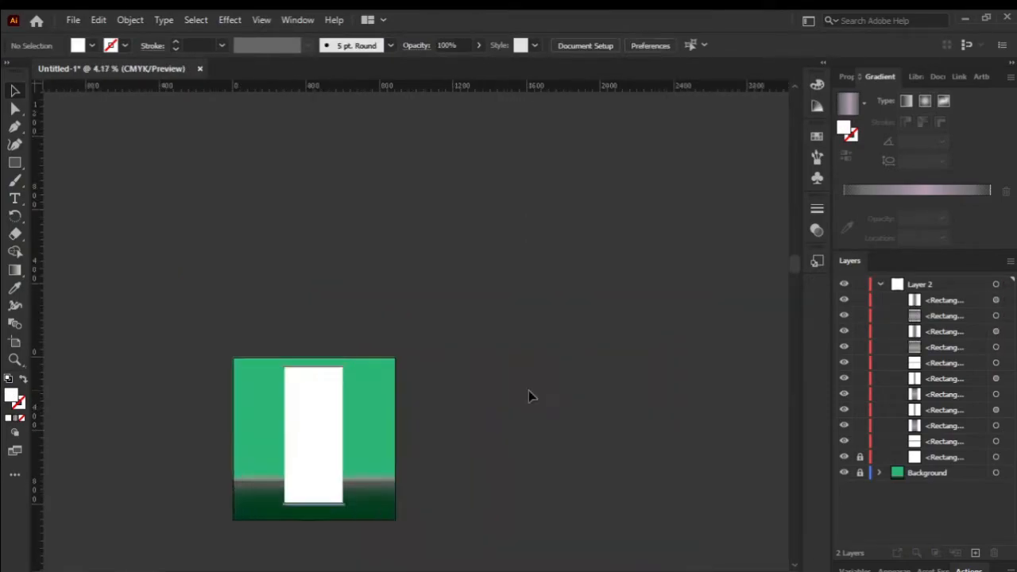
{"action": "left_click_drag", "start_coordinate": [275, 475], "coordinate": [460, 399]}
{"action": "scroll", "coordinate": [453, 199], "scroll_direction": "up", "scroll_amount": 6}
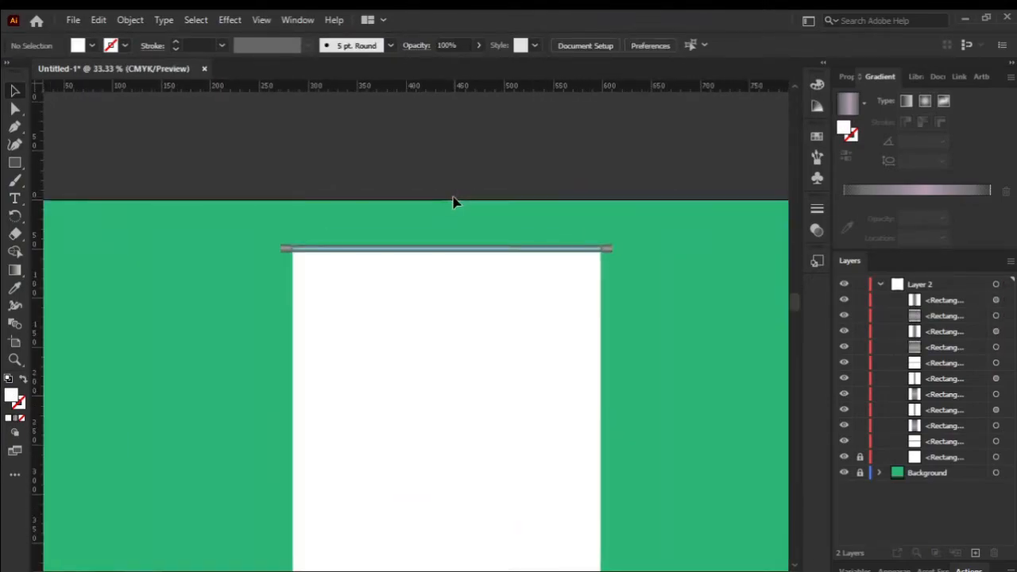
{"action": "scroll", "coordinate": [454, 199], "scroll_direction": "down", "scroll_amount": 1}
{"action": "left_click_drag", "start_coordinate": [14, 162], "coordinate": [71, 163]}
{"action": "mouse_move", "coordinate": [422, 267]}
{"action": "left_mouse_down"}
{"action": "mouse_move", "coordinate": [470, 348]}
{"action": "mouse_move", "coordinate": [473, 373]}
{"action": "left_mouse_up"}
{"action": "left_click_drag", "start_coordinate": [439, 330], "coordinate": [443, 307]}
- Move the pill-shaped tab behind the banner within Layer 2 and give it the gradient fill
{"action": "left_click_drag", "start_coordinate": [946, 300], "coordinate": [960, 473]}
{"action": "scroll", "coordinate": [472, 276], "scroll_direction": "up", "scroll_amount": 1}
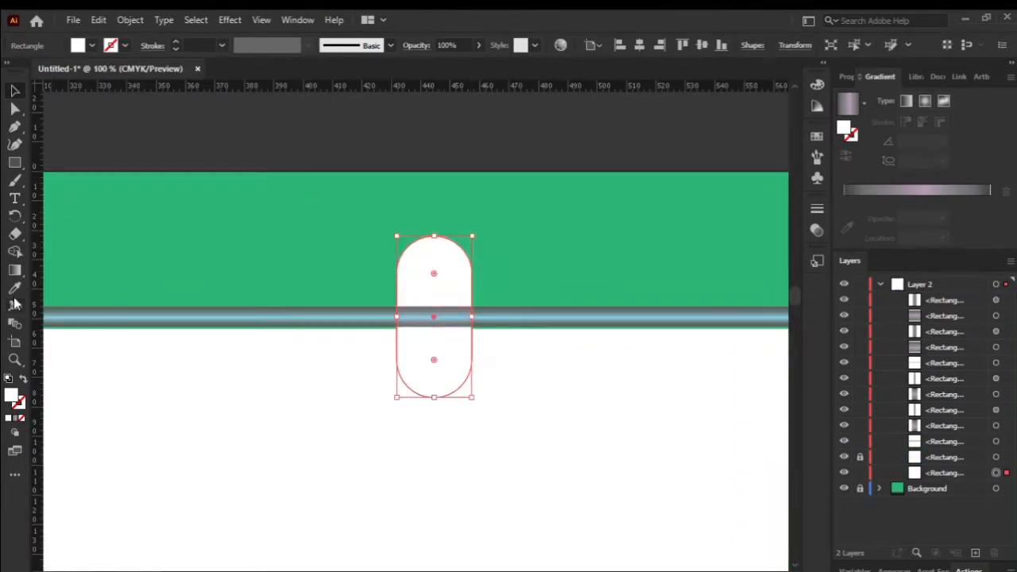
{"action": "left_click", "coordinate": [15, 418]}
- Draw a white circle as a hole in the upper part of the pill-shaped tab
{"action": "right_click", "coordinate": [17, 165]}
{"action": "left_click", "coordinate": [88, 179]}
{"action": "mouse_move", "coordinate": [321, 235]}
{"action": "left_mouse_down"}
{"action": "mouse_move", "coordinate": [356, 271]}
{"action": "mouse_move", "coordinate": [439, 283]}
{"action": "left_mouse_up"}
{"action": "left_click", "coordinate": [91, 46]}
{"action": "left_click", "coordinate": [33, 76]}
{"action": "left_click", "coordinate": [15, 89]}
{"action": "left_click", "coordinate": [557, 275]}
- Scale down the white circle in the top tab and deselect it
{"action": "scroll", "coordinate": [557, 302], "scroll_direction": "down", "scroll_amount": 7}
{"action": "scroll", "coordinate": [577, 466], "scroll_direction": "up", "scroll_amount": 5}
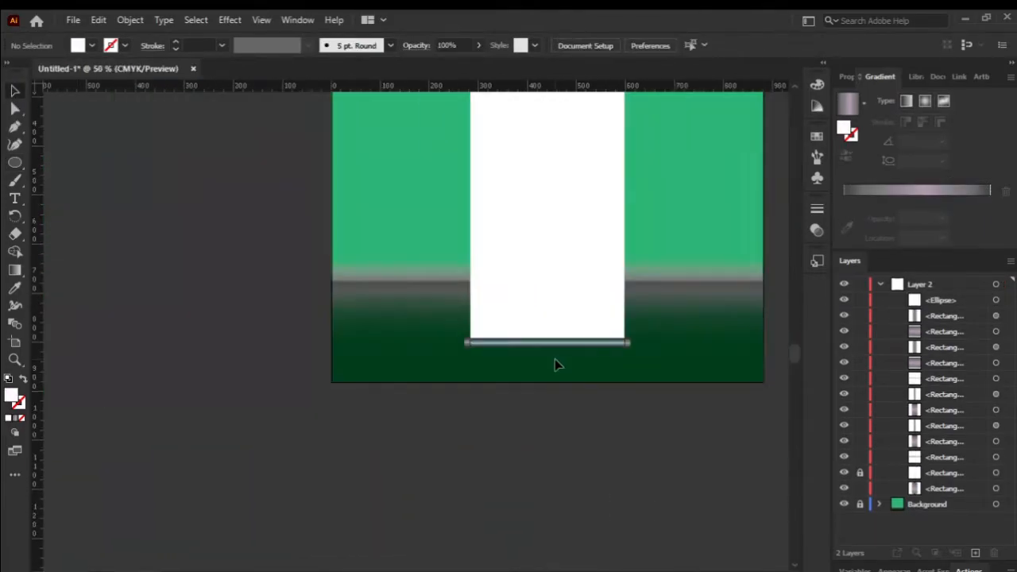
{"action": "scroll", "coordinate": [557, 365], "scroll_direction": "down", "scroll_amount": 5}
{"action": "scroll", "coordinate": [558, 199], "scroll_direction": "up", "scroll_amount": 3}
{"action": "scroll", "coordinate": [552, 247], "scroll_direction": "up", "scroll_amount": 8}
{"action": "left_click", "coordinate": [469, 156]}
{"action": "left_click_drag", "start_coordinate": [495, 122], "coordinate": [481, 135]}
{"action": "left_click", "coordinate": [580, 181]}
- Draw a small white rectangle overlapping the lower edge of the bottom bar and send it to the bottom of Layer 2
{"action": "scroll", "coordinate": [580, 180], "scroll_direction": "down", "scroll_amount": 4}
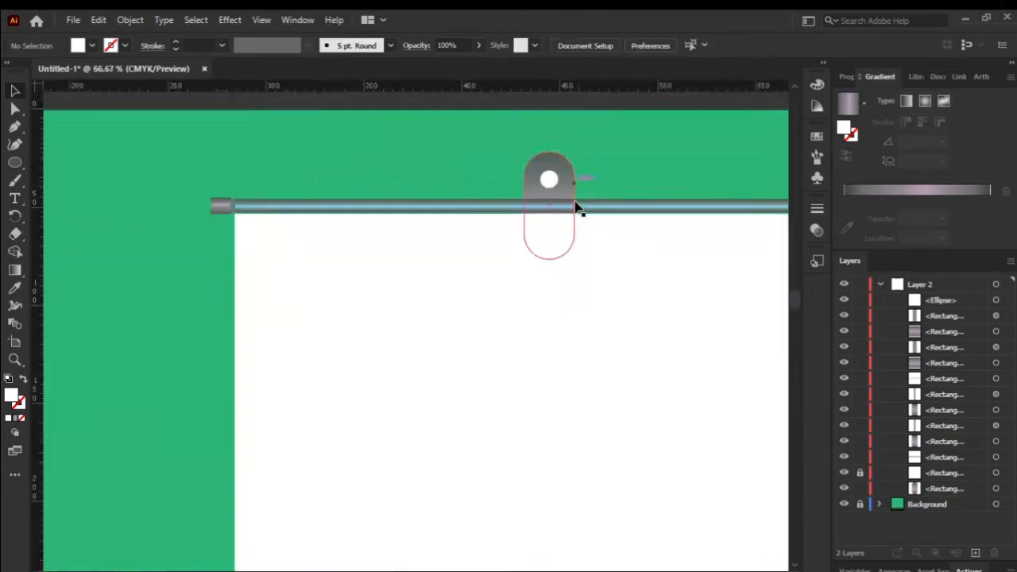
{"action": "scroll", "coordinate": [578, 200], "scroll_direction": "down", "scroll_amount": 5}
{"action": "scroll", "coordinate": [588, 502], "scroll_direction": "up", "scroll_amount": 6}
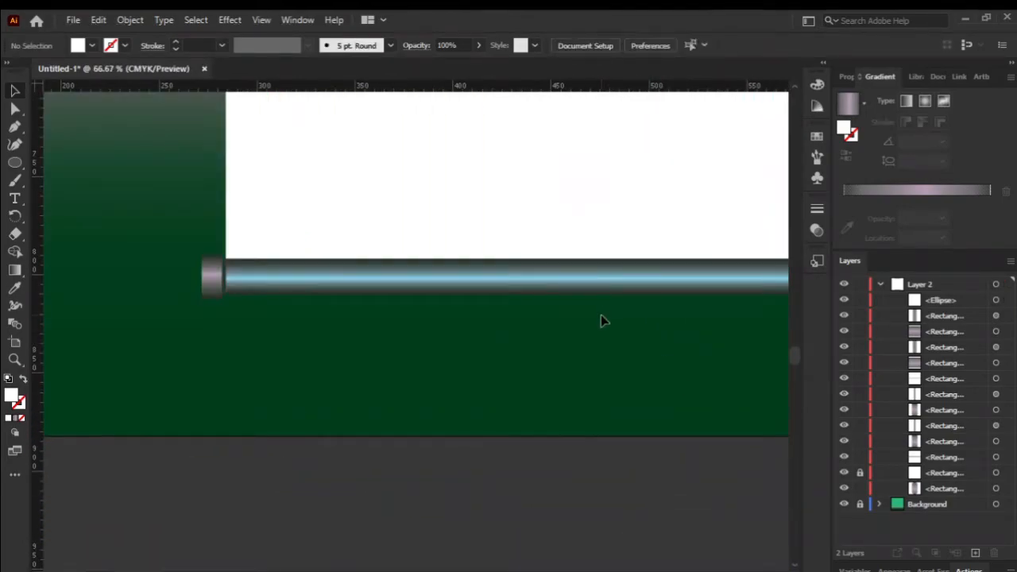
{"action": "left_click_drag", "start_coordinate": [15, 162], "coordinate": [54, 165]}
{"action": "left_click_drag", "start_coordinate": [574, 316], "coordinate": [624, 270]}
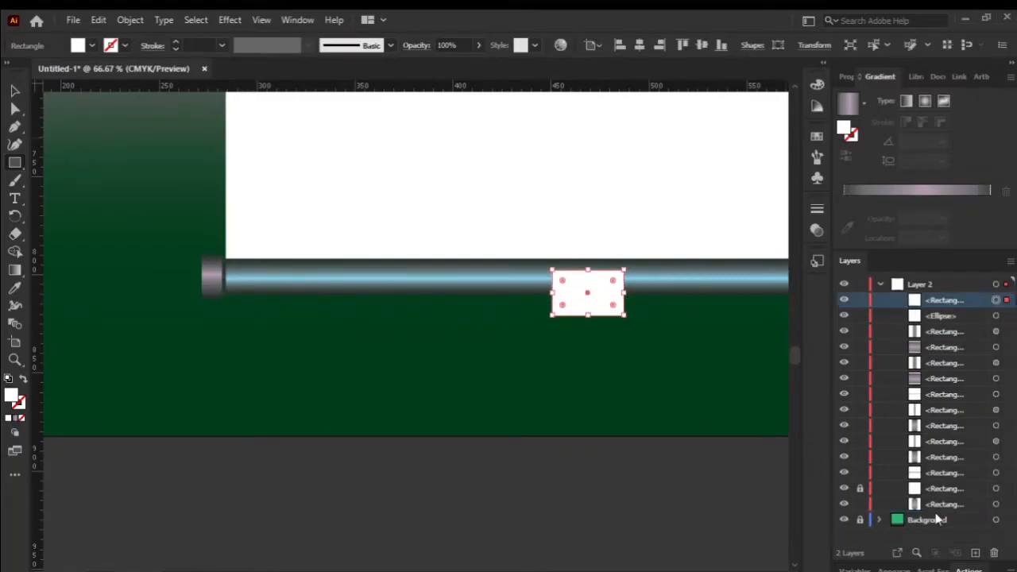
- Shift the small rectangle to the middle of the bottom bar and fill it with the strip's blue gradient at 0°
{"action": "scroll", "coordinate": [440, 225], "scroll_direction": "down", "scroll_amount": 1}
{"action": "left_click_drag", "start_coordinate": [488, 286], "coordinate": [462, 283]}
{"action": "scroll", "coordinate": [462, 284], "scroll_direction": "up", "scroll_amount": 2}
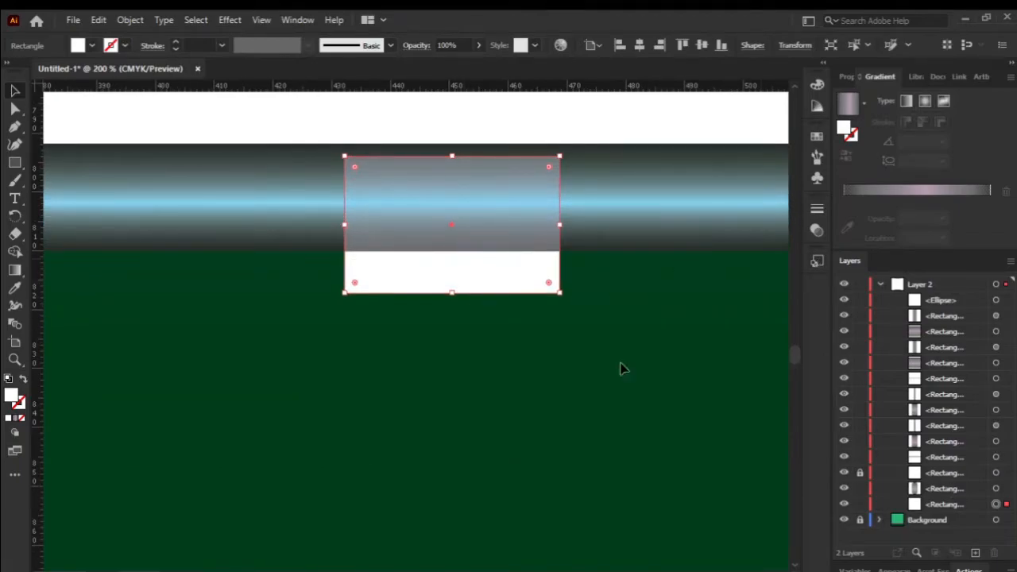
{"action": "left_click", "coordinate": [231, 208]}
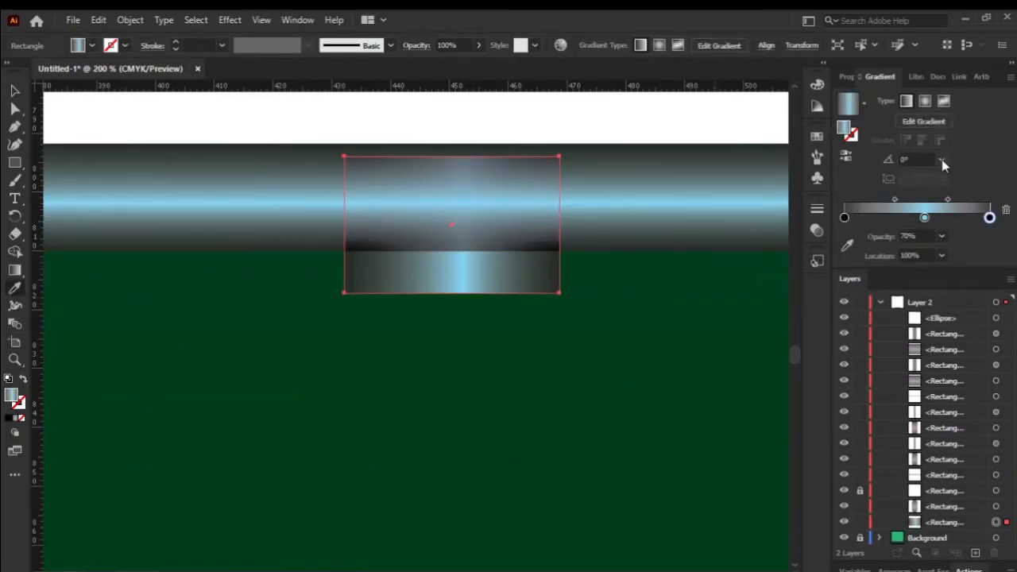
- Draw a slightly wider, flat rectangle with the same gradient as a foot plate below the support block
{"action": "left_click", "coordinate": [14, 162]}
{"action": "key", "text": "ctrl+plus"}
{"action": "left_click_drag", "start_coordinate": [296, 268], "coordinate": [650, 325]}
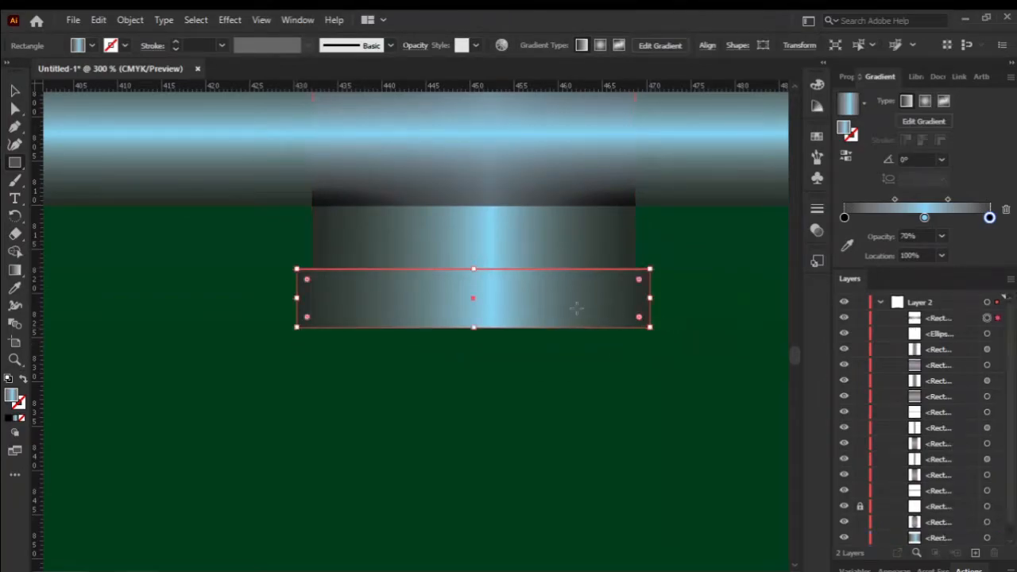
- Shorten the support block from above so that it starts at the lower edge of the bottom bar
{"action": "scroll", "coordinate": [514, 231], "scroll_direction": "down", "scroll_amount": 2}
{"action": "scroll", "coordinate": [546, 213], "scroll_direction": "up", "scroll_amount": 3}
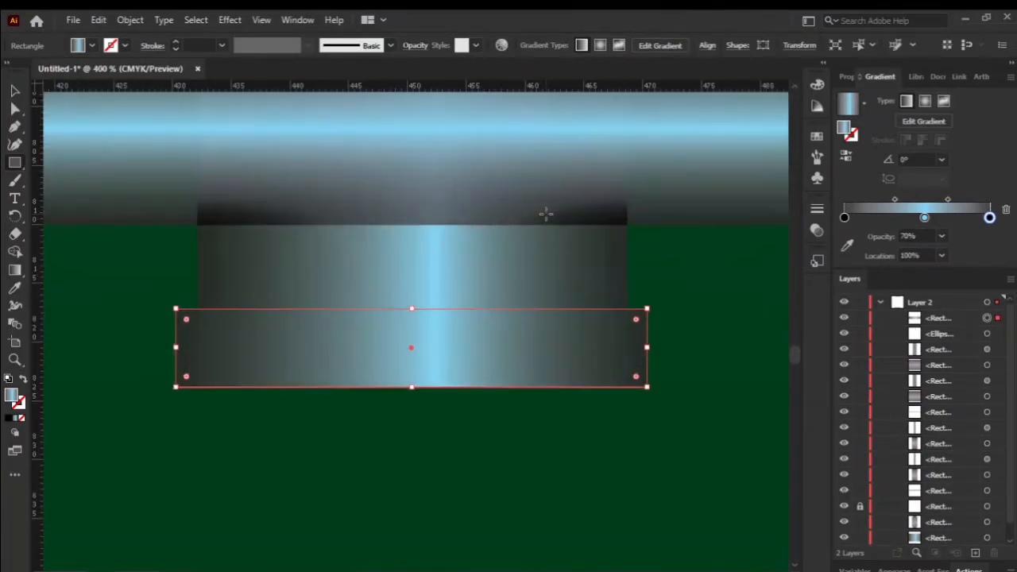
{"action": "left_click", "coordinate": [379, 258]}
{"action": "scroll", "coordinate": [379, 258], "scroll_direction": "down", "scroll_amount": 3}
{"action": "left_click_drag", "start_coordinate": [392, 175], "coordinate": [392, 247]}
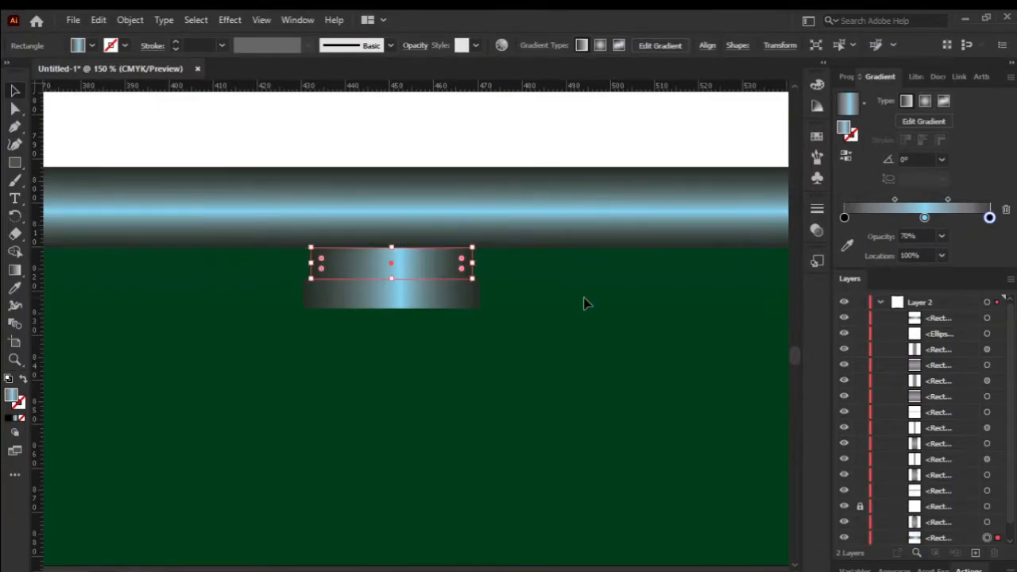
{"action": "left_click", "coordinate": [583, 297]}
- Try a steeper gradient angle on the foot plate and return it to 0°
{"action": "scroll", "coordinate": [372, 246], "scroll_direction": "up", "scroll_amount": 3}
{"action": "scroll", "coordinate": [488, 477], "scroll_direction": "down", "scroll_amount": 4}
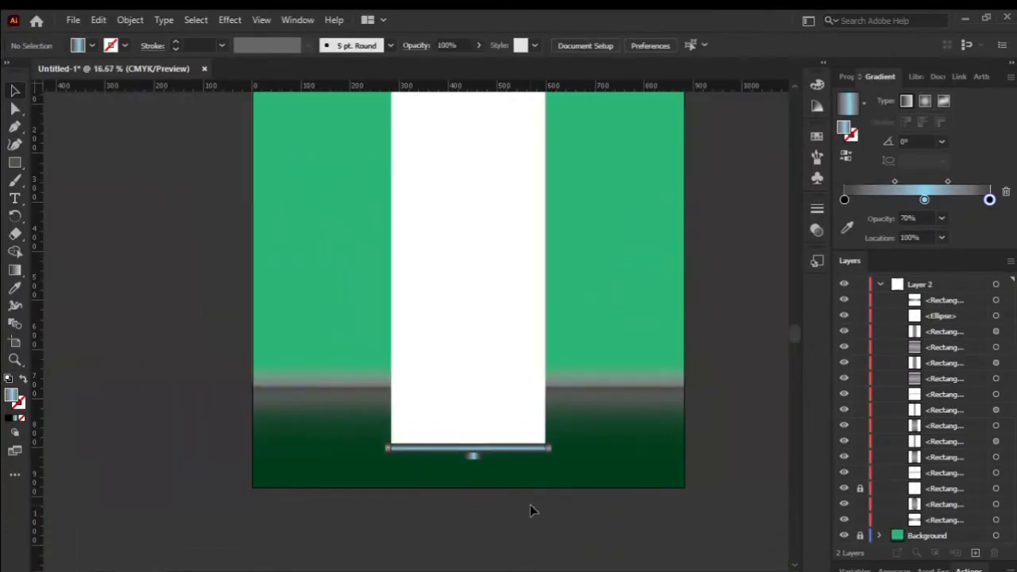
{"action": "scroll", "coordinate": [528, 520], "scroll_direction": "down", "scroll_amount": 1}
{"action": "scroll", "coordinate": [522, 350], "scroll_direction": "up", "scroll_amount": 11}
{"action": "left_click", "coordinate": [522, 349]}
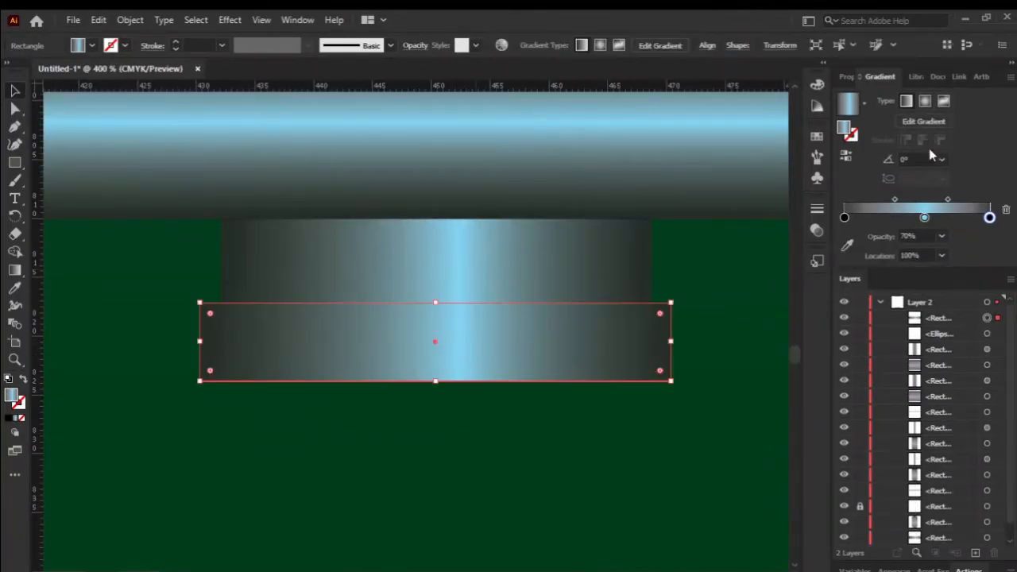
{"action": "key", "text": "Up"}
{"action": "key", "text": "Up"}
{"action": "key", "text": "Up"}
{"action": "key", "text": "Up"}
{"action": "key", "text": "Up"}
{"action": "key", "text": "Up"}
{"action": "key", "text": "Up"}
{"action": "key", "text": "Up"}
{"action": "key", "text": "Up"}
{"action": "key", "text": "Up"}
{"action": "key", "text": "Up"}
{"action": "key", "text": "Up"}
{"action": "key", "text": "Up"}
{"action": "key", "text": "Up"}
{"action": "key", "text": "Up"}
{"action": "key", "text": "Up"}
{"action": "key", "text": "Up"}
{"action": "key", "text": "Up"}
{"action": "key", "text": "Up"}
{"action": "key", "text": "Up"}
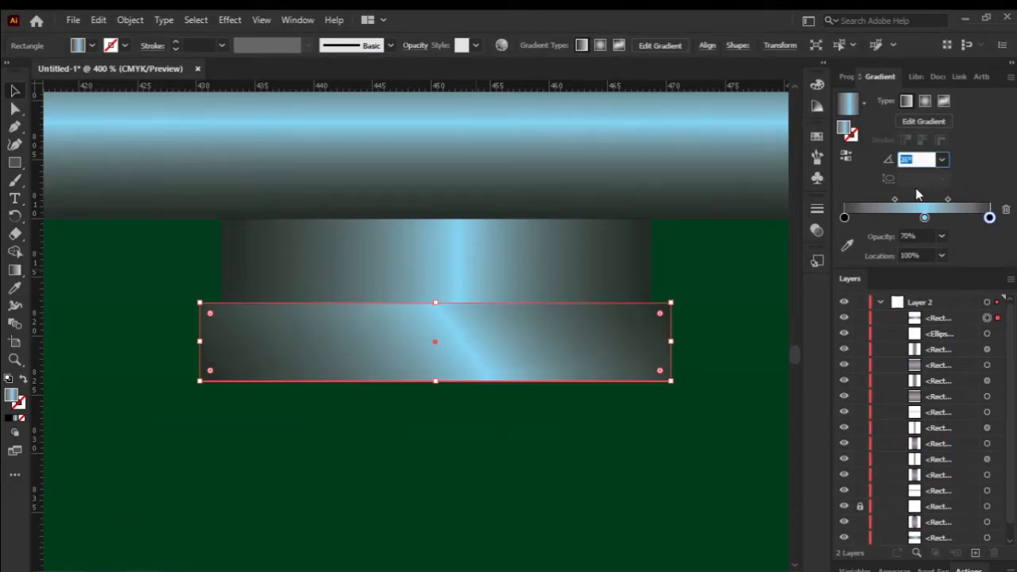
{"action": "key", "text": "Down"}
{"action": "key", "text": "Down"}
{"action": "key", "text": "Down"}
{"action": "key", "text": "Down"}
{"action": "key", "text": "Down"}
{"action": "key", "text": "Down"}
{"action": "key", "text": "Down"}
{"action": "key", "text": "Down"}
{"action": "key", "text": "Down"}
{"action": "key", "text": "Down"}
{"action": "key", "text": "Down"}
{"action": "key", "text": "Down"}
{"action": "key", "text": "Down"}
{"action": "key", "text": "Down"}
{"action": "key", "text": "Down"}
{"action": "key", "text": "Down"}
{"action": "key", "text": "Down"}
{"action": "key", "text": "Down"}
{"action": "key", "text": "Down"}
{"action": "key", "text": "Down"}
{"action": "left_click", "coordinate": [541, 417]}
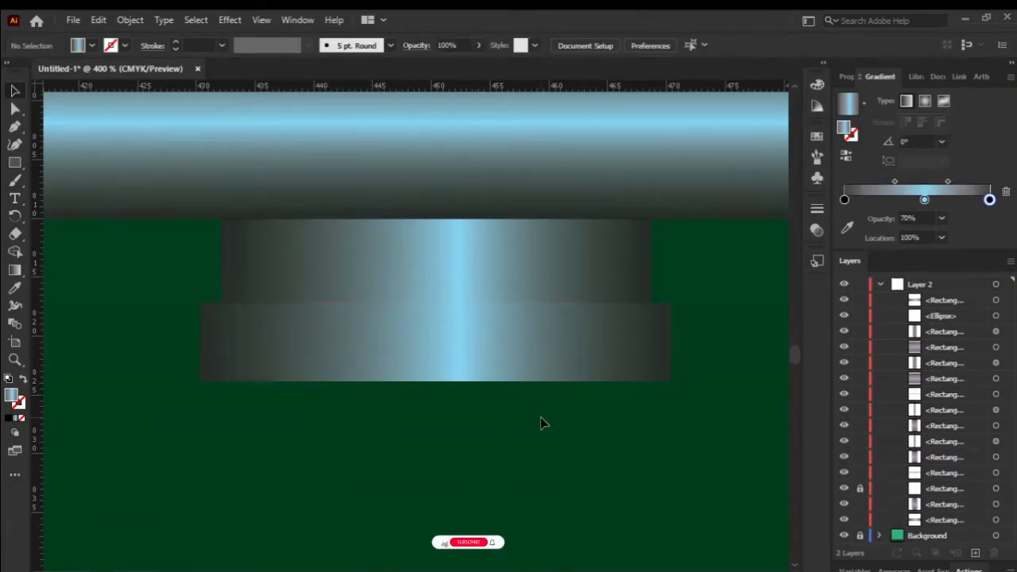
- Give the foot plate a 1 pt outline with the blue metallic gradient and deselect it
{"action": "left_click", "coordinate": [473, 365]}
{"action": "left_click", "coordinate": [21, 419]}
{"action": "left_click", "coordinate": [14, 418]}
{"action": "left_click", "coordinate": [19, 403]}
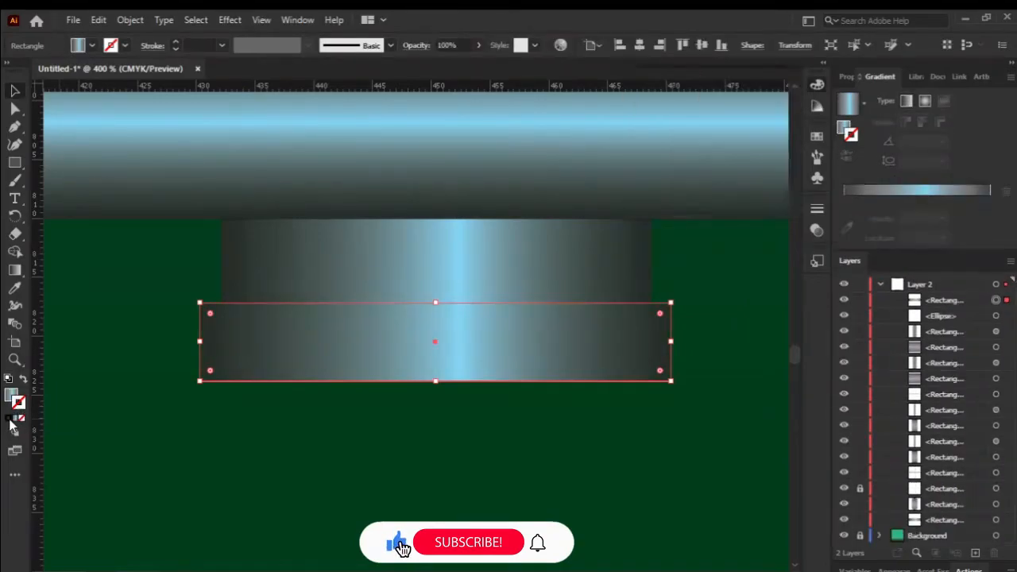
{"action": "left_click", "coordinate": [9, 418]}
{"action": "left_click", "coordinate": [14, 418]}
{"action": "left_click", "coordinate": [401, 421]}
{"action": "scroll", "coordinate": [406, 421], "scroll_direction": "down", "scroll_amount": 3}
{"action": "scroll", "coordinate": [407, 422], "scroll_direction": "up", "scroll_amount": 3}
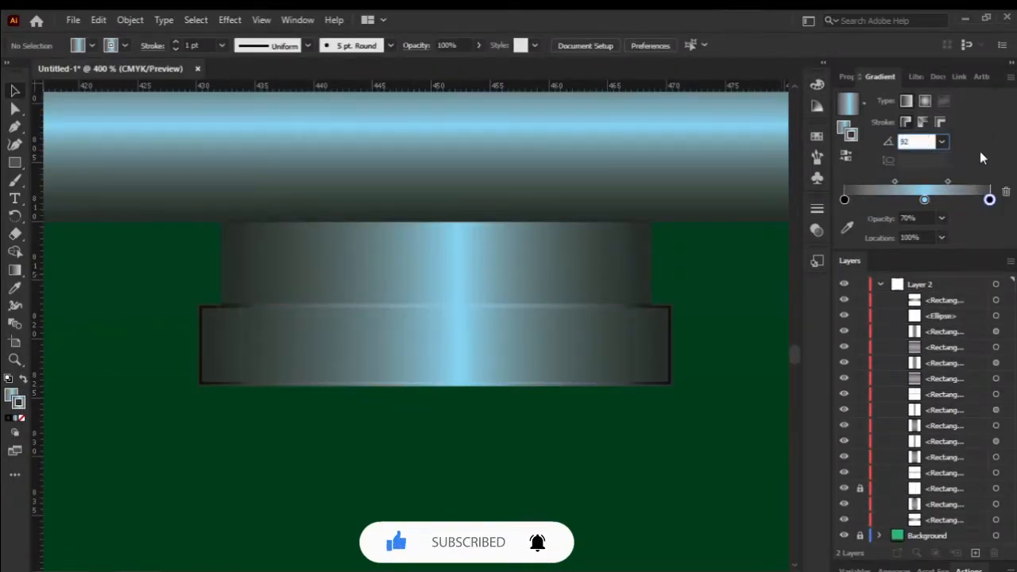
- Set the gradient angle of the foot plate's outline to 90° and deselect the plate
{"action": "left_click", "coordinate": [661, 369]}
{"action": "double_click", "coordinate": [20, 404]}
{"action": "left_click", "coordinate": [832, 140]}
{"action": "left_click", "coordinate": [942, 159]}
{"action": "left_click", "coordinate": [960, 241]}
{"action": "left_click", "coordinate": [705, 380]}
- Duplicate the bottom bar with its end caps and foot directly below and rotate the copy 180°
{"action": "scroll", "coordinate": [705, 391], "scroll_direction": "down", "scroll_amount": 10}
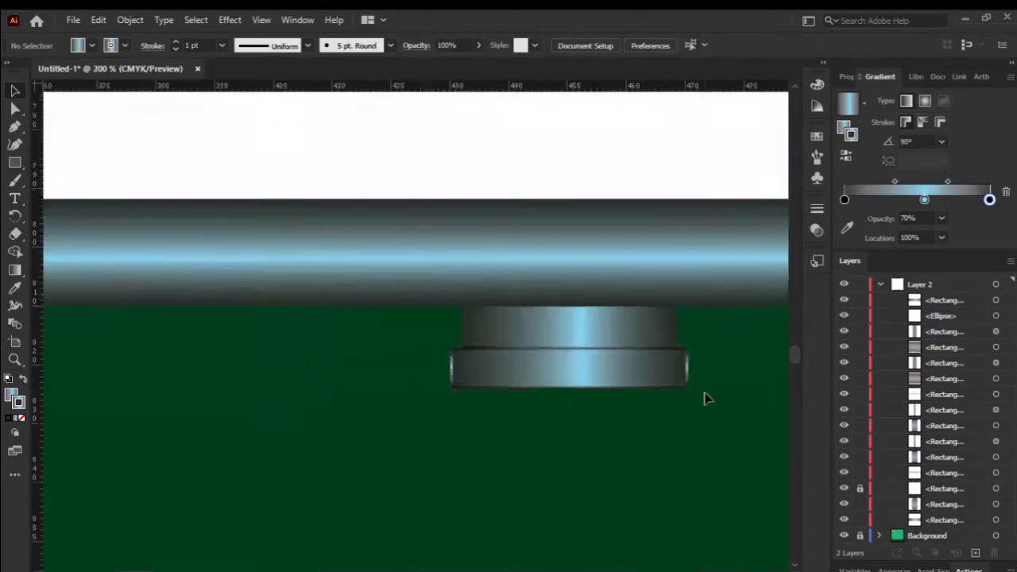
{"action": "left_click_drag", "start_coordinate": [774, 430], "coordinate": [593, 438]}
{"action": "scroll", "coordinate": [548, 421], "scroll_direction": "up", "scroll_amount": 4}
{"action": "scroll", "coordinate": [547, 419], "scroll_direction": "up", "scroll_amount": 1}
{"action": "scroll", "coordinate": [548, 421], "scroll_direction": "down", "scroll_amount": 6}
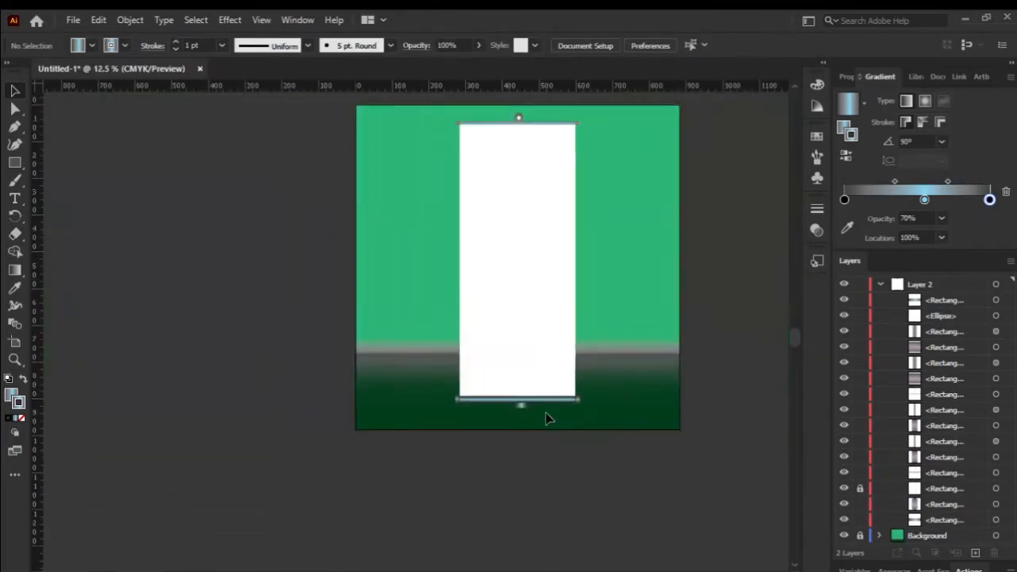
{"action": "scroll", "coordinate": [401, 367], "scroll_direction": "up", "scroll_amount": 5}
{"action": "left_click_drag", "start_coordinate": [540, 397], "coordinate": [540, 398]}
{"action": "left_click_drag", "start_coordinate": [515, 348], "coordinate": [515, 400]}
{"action": "left_click_drag", "start_coordinate": [759, 362], "coordinate": [203, 429]}
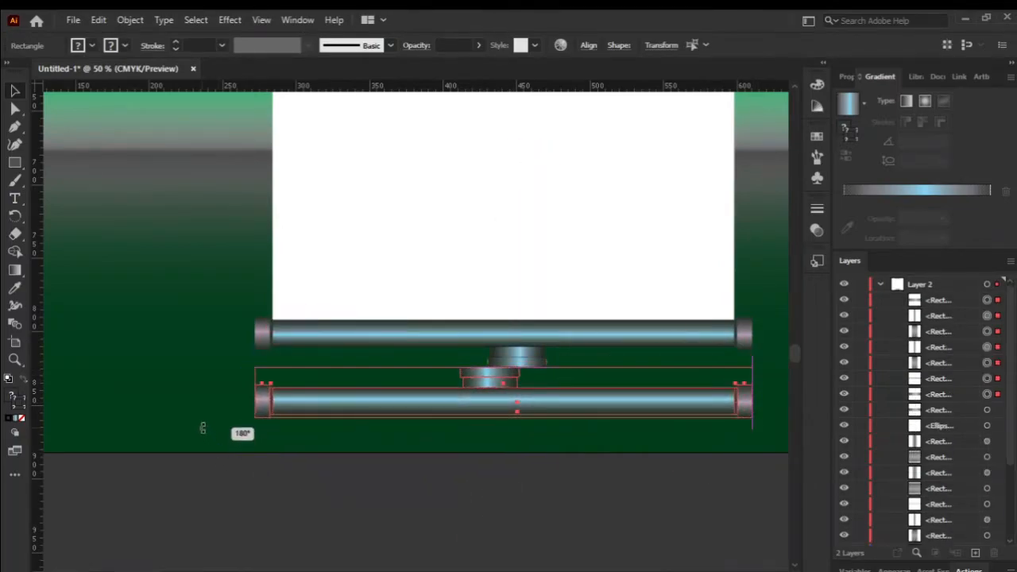
{"action": "left_click", "coordinate": [501, 443]}
- Line up the foot and its flipped copy at the middle of the two bars
{"action": "left_click_drag", "start_coordinate": [560, 353], "coordinate": [502, 392]}
{"action": "left_click", "coordinate": [486, 382]}
{"action": "left_click", "coordinate": [514, 434]}
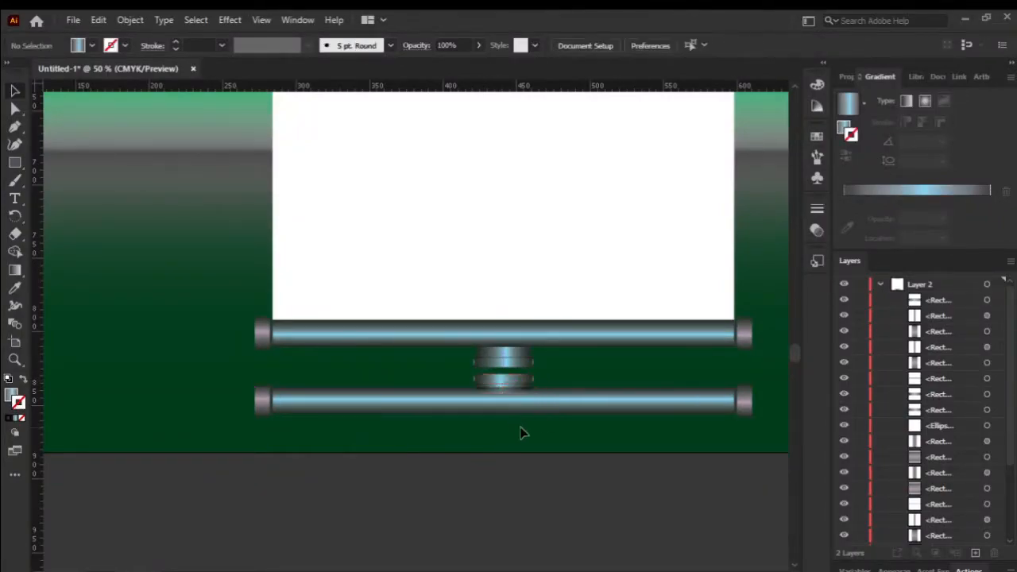
- Nudge the flipped bar and foot copy upward until its foot meets the original foot, then deselect it
{"action": "scroll", "coordinate": [744, 381], "scroll_direction": "down", "scroll_amount": 1}
{"action": "left_click_drag", "start_coordinate": [245, 430], "coordinate": [244, 430]}
{"action": "key", "text": "Up"}
{"action": "key", "text": "Up"}
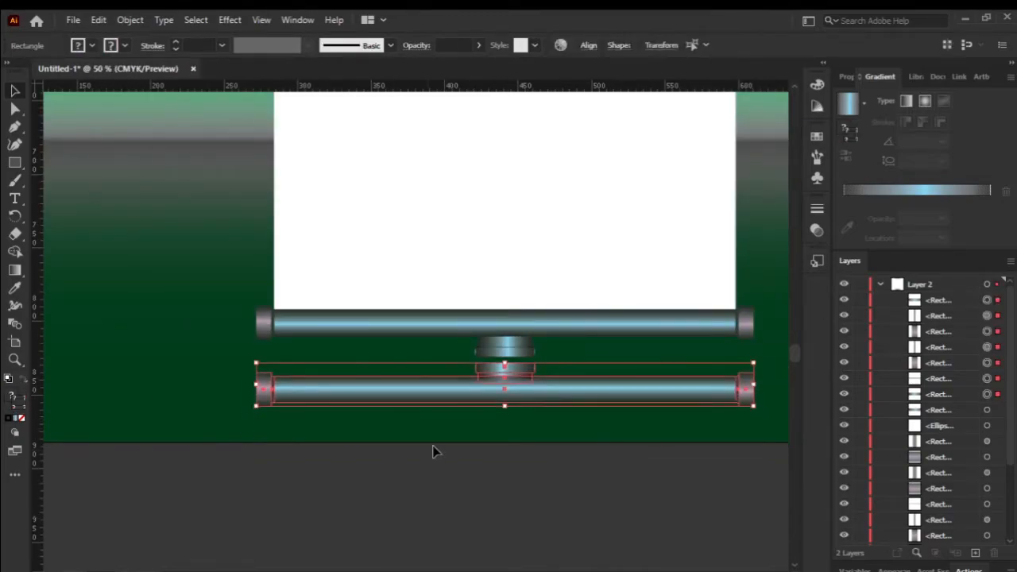
{"action": "scroll", "coordinate": [529, 366], "scroll_direction": "up", "scroll_amount": 4}
{"action": "key", "text": "Up"}
{"action": "key", "text": "Up"}
{"action": "key", "text": "Up"}
{"action": "key", "text": "Up"}
{"action": "key", "text": "Up"}
{"action": "key", "text": "Up"}
{"action": "key", "text": "Up"}
{"action": "key", "text": "Up"}
{"action": "key", "text": "Up"}
{"action": "key", "text": "Up"}
{"action": "key", "text": "Up"}
{"action": "scroll", "coordinate": [379, 393], "scroll_direction": "down", "scroll_amount": 4}
{"action": "left_click", "coordinate": [346, 480]}
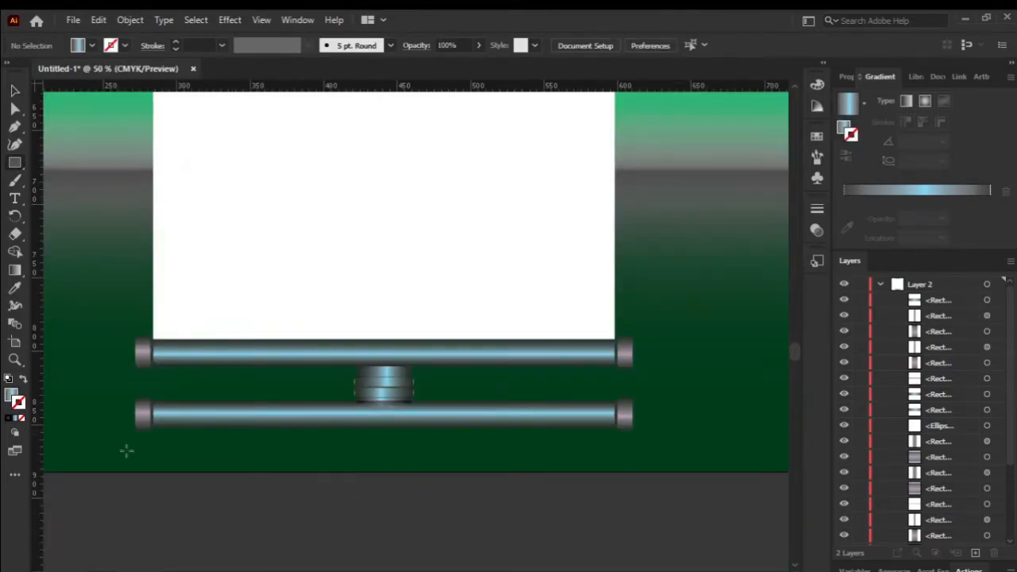
- Draw a flat rectangle as wide as the banner directly below the flipped bar, down to near the artboard's lower edge
{"action": "scroll", "coordinate": [115, 444], "scroll_direction": "up", "scroll_amount": 3}
{"action": "left_click_drag", "start_coordinate": [204, 379], "coordinate": [717, 483]}
{"action": "scroll", "coordinate": [412, 477], "scroll_direction": "down", "scroll_amount": 4}
{"action": "scroll", "coordinate": [272, 486], "scroll_direction": "up", "scroll_amount": 1}
- Fill the rectangle below the flipped bar with the white-to-black linear gradient at -90°
{"action": "left_click", "coordinate": [9, 420]}
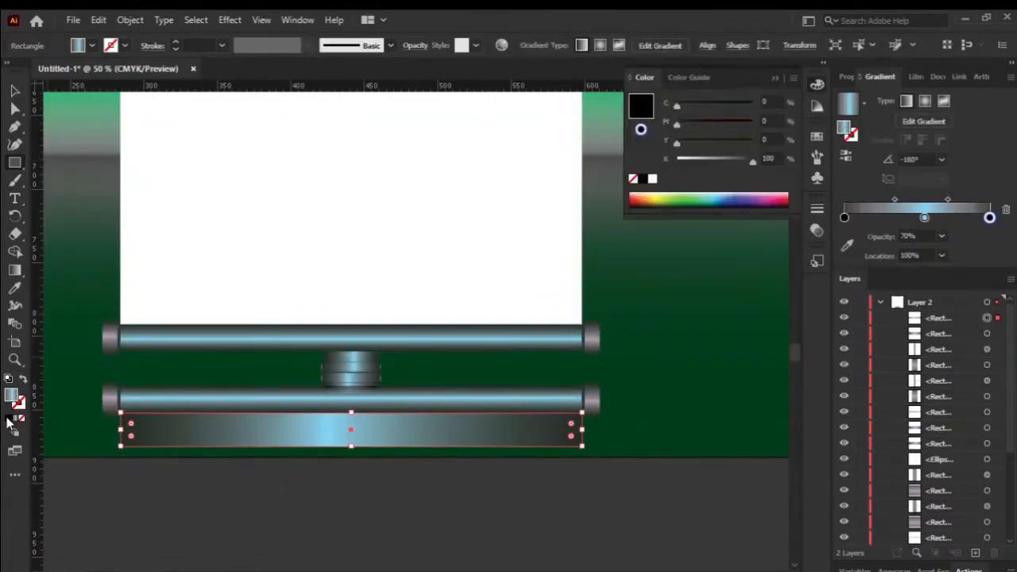
{"action": "left_click", "coordinate": [15, 419]}
{"action": "left_click", "coordinate": [863, 103]}
{"action": "left_click", "coordinate": [813, 134]}
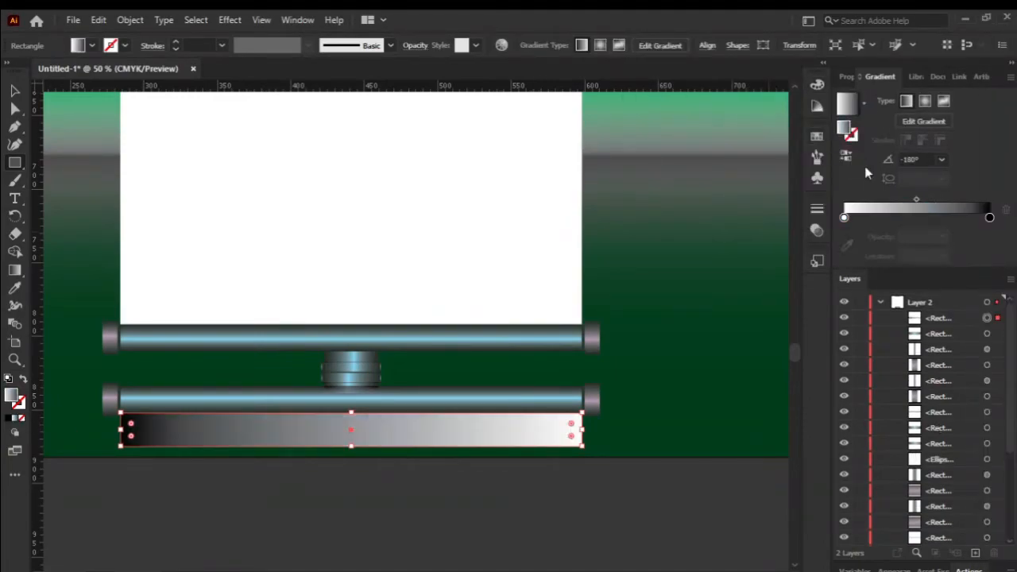
{"action": "left_click", "coordinate": [942, 159]}
{"action": "left_click", "coordinate": [955, 309]}
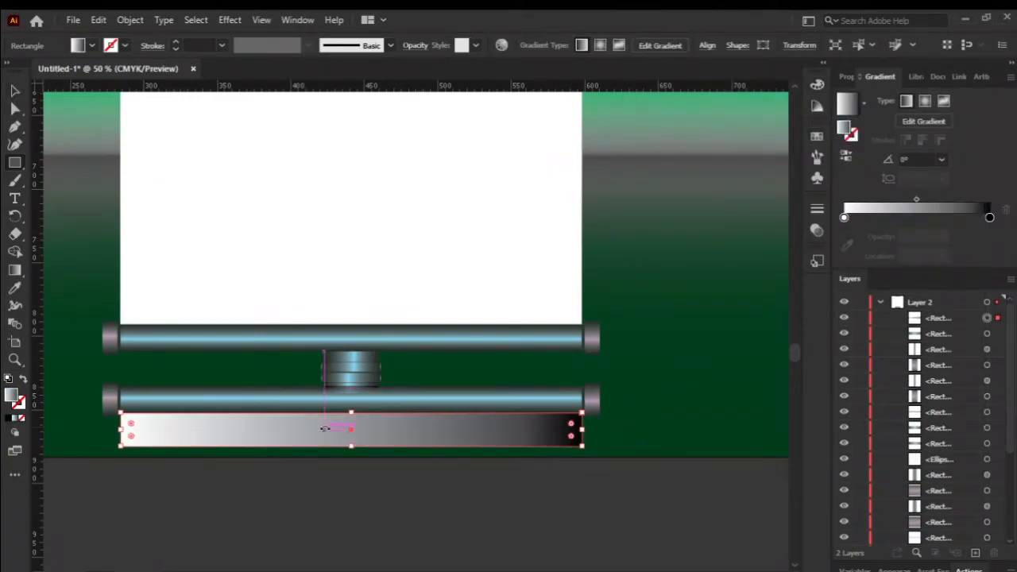
{"action": "left_click", "coordinate": [942, 161]}
{"action": "left_click", "coordinate": [963, 236]}
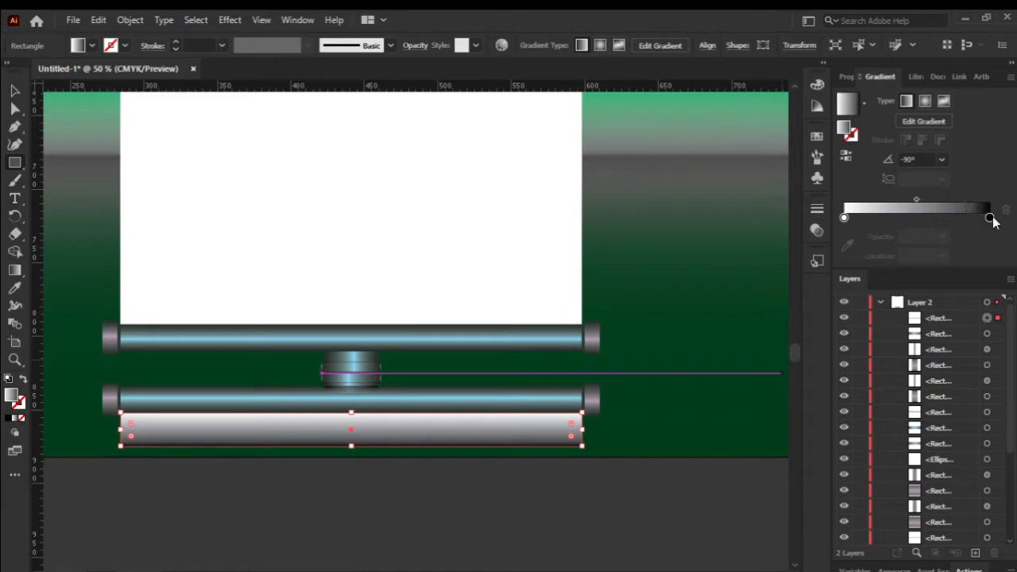
- Set the opacity of the rectangle's black gradient stop to 0% and deselect the rectangle
{"action": "left_click", "coordinate": [990, 217]}
{"action": "left_click", "coordinate": [941, 236]}
{"action": "left_click", "coordinate": [978, 249]}
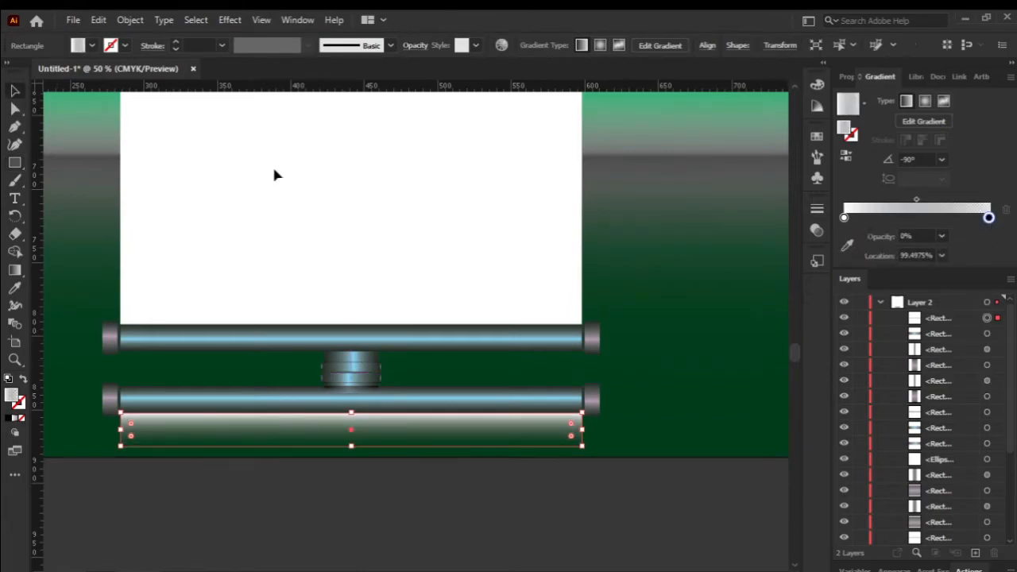
{"action": "left_click", "coordinate": [648, 391]}
{"action": "left_click_drag", "start_coordinate": [278, 503], "coordinate": [274, 500]}
- Select the flipped bar, foot and fading rectangle together and lower their opacity to 41%
{"action": "scroll", "coordinate": [312, 369], "scroll_direction": "up", "scroll_amount": 3}
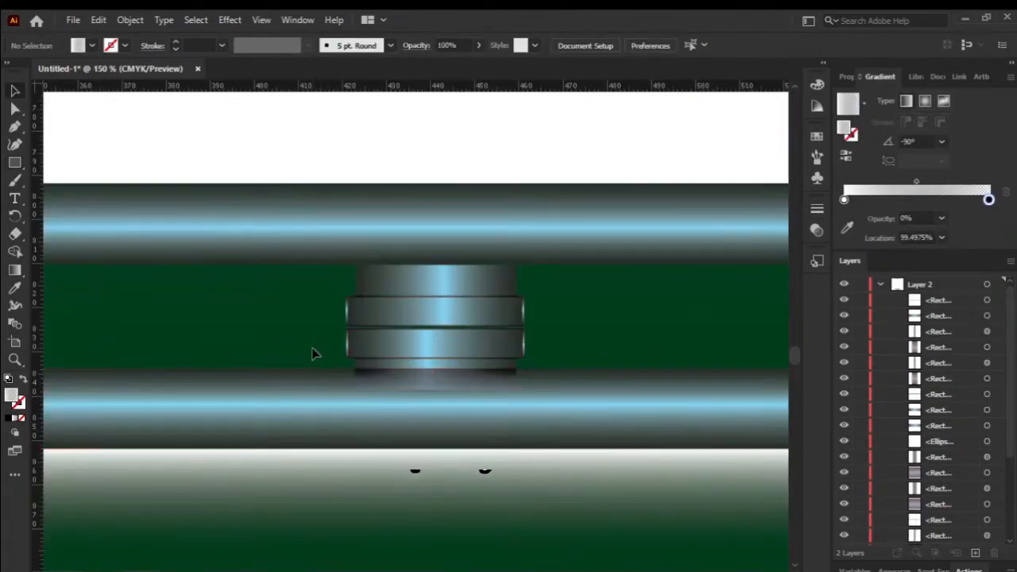
{"action": "scroll", "coordinate": [313, 354], "scroll_direction": "down", "scroll_amount": 4}
{"action": "left_click_drag", "start_coordinate": [75, 361], "coordinate": [461, 432]}
{"action": "left_click", "coordinate": [479, 47]}
{"action": "left_click_drag", "start_coordinate": [479, 66], "coordinate": [442, 68]}
{"action": "left_click", "coordinate": [529, 310]}
- Nudge the whole reflection slightly down away from the foot and raise its opacity to about 51%
{"action": "scroll", "coordinate": [80, 329], "scroll_direction": "down", "scroll_amount": 2}
{"action": "scroll", "coordinate": [345, 395], "scroll_direction": "up", "scroll_amount": 4}
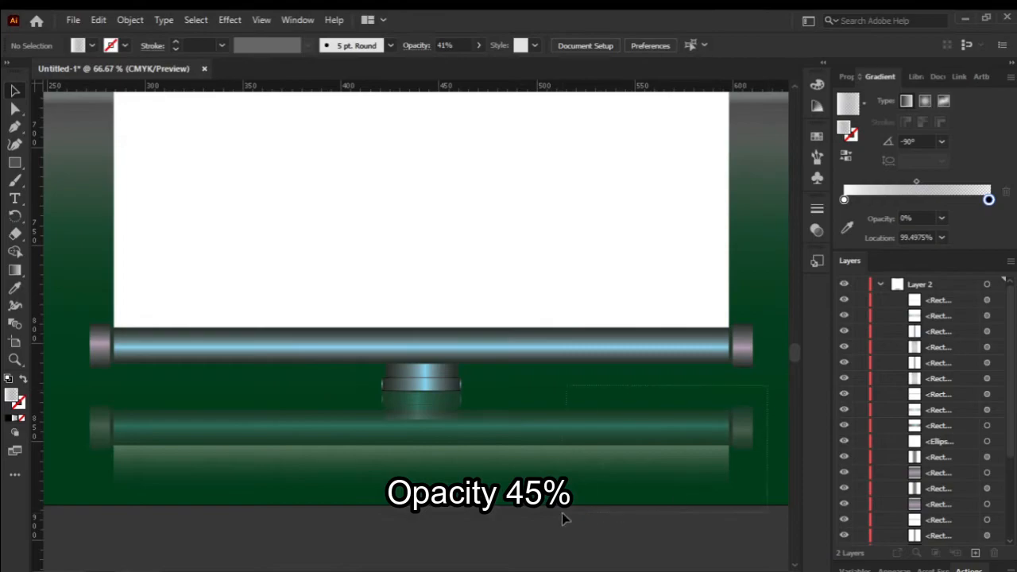
{"action": "left_click_drag", "start_coordinate": [593, 516], "coordinate": [340, 397]}
{"action": "left_click_drag", "start_coordinate": [471, 530], "coordinate": [756, 534]}
{"action": "key", "text": "Down"}
{"action": "key", "text": "Down"}
{"action": "key", "text": "Down"}
{"action": "key", "text": "Down"}
{"action": "key", "text": "Down"}
{"action": "key", "text": "Down"}
{"action": "key", "text": "Down"}
{"action": "left_click", "coordinate": [479, 46]}
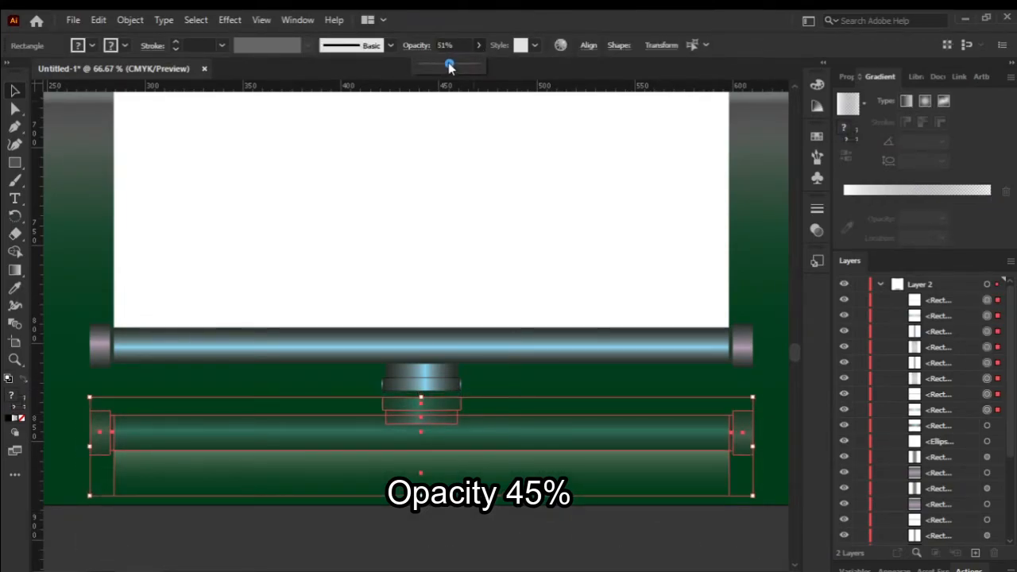
{"action": "left_click", "coordinate": [698, 517]}
- Collapse the layer with the banner stand and rename it Template
{"action": "scroll", "coordinate": [411, 481], "scroll_direction": "down", "scroll_amount": 4}
{"action": "scroll", "coordinate": [524, 362], "scroll_direction": "down", "scroll_amount": 1}
{"action": "scroll", "coordinate": [516, 342], "scroll_direction": "up", "scroll_amount": 1}
{"action": "scroll", "coordinate": [493, 318], "scroll_direction": "down", "scroll_amount": 1}
{"action": "scroll", "coordinate": [522, 158], "scroll_direction": "up", "scroll_amount": 2}
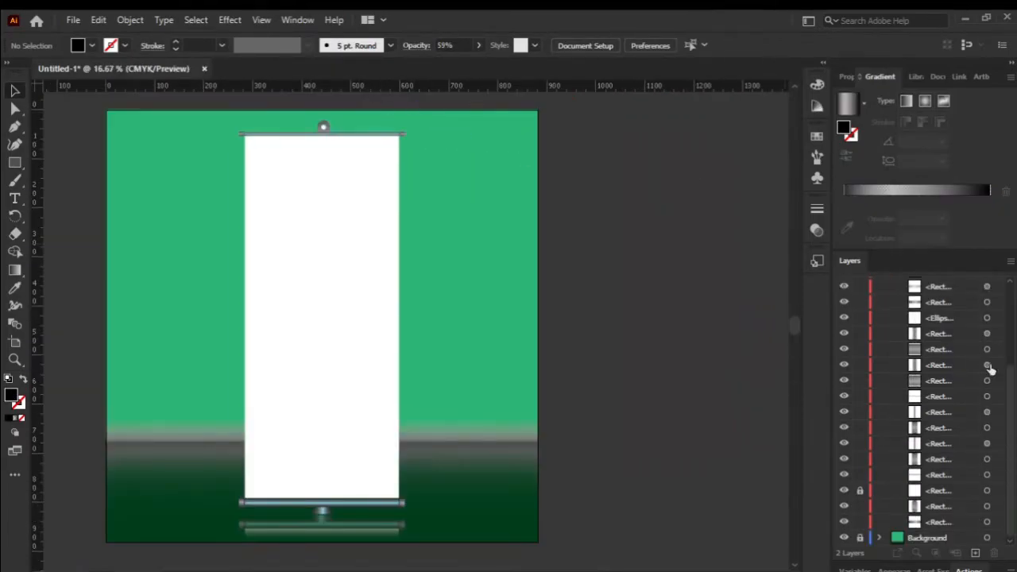
{"action": "scroll", "coordinate": [990, 368], "scroll_direction": "up", "scroll_amount": 5}
{"action": "left_click", "coordinate": [881, 285]}
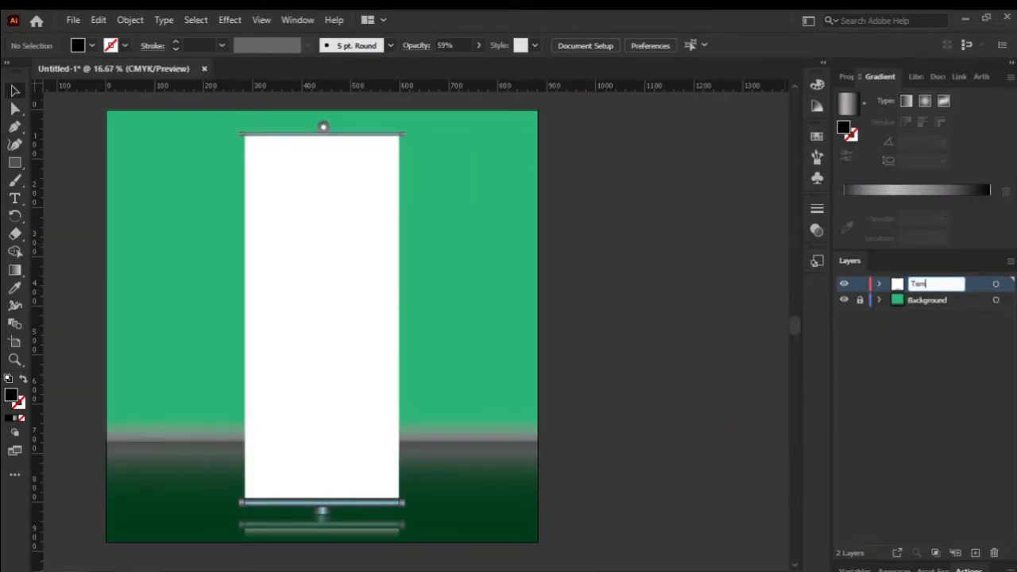
{"action": "left_click", "coordinate": [929, 387]}
- Unlock and expand the Background layer and select its rectangle
{"action": "left_click", "coordinate": [860, 300]}
{"action": "left_click", "coordinate": [880, 300]}
{"action": "left_click", "coordinate": [1004, 317]}
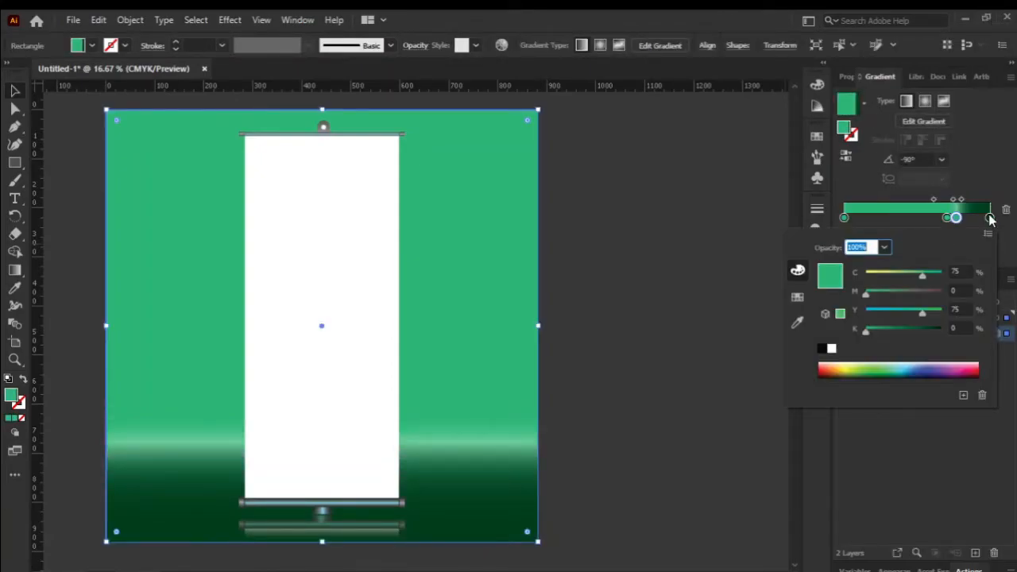
- Undo the trial edits to the background gradient's color stops
{"action": "key", "text": "ctrl+z"}
{"action": "key", "text": "ctrl+z"}
{"action": "key", "text": "ctrl+z"}
{"action": "key", "text": "ctrl+z"}
{"action": "key", "text": "ctrl+z"}
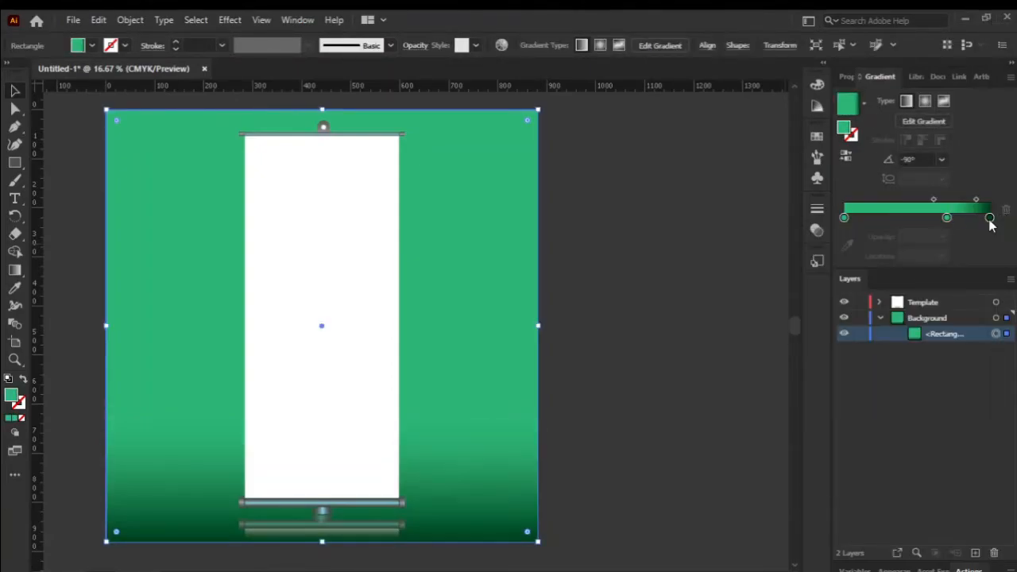
- Recolor the background gradient's end stop to dark olive, C 22, M 4, Y 39, K 73, and deselect the background
{"action": "double_click", "coordinate": [990, 217]}
{"action": "mouse_move", "coordinate": [917, 332]}
{"action": "left_mouse_down"}
{"action": "mouse_move", "coordinate": [882, 337]}
{"action": "mouse_move", "coordinate": [905, 316]}
{"action": "left_mouse_up"}
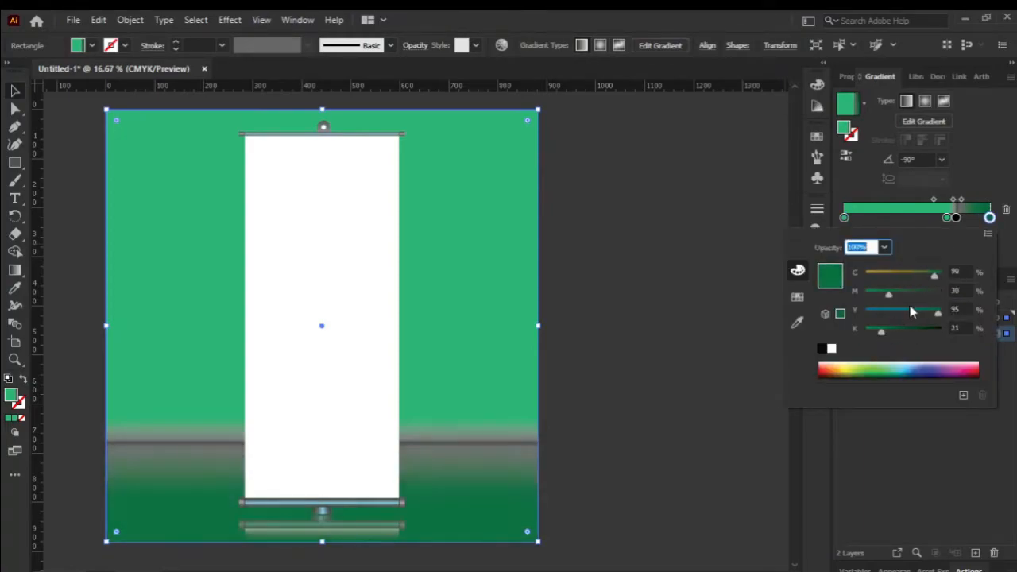
{"action": "left_click_drag", "start_coordinate": [895, 293], "coordinate": [869, 291]}
{"action": "left_click_drag", "start_coordinate": [934, 275], "coordinate": [882, 275]}
{"action": "left_click_drag", "start_coordinate": [884, 332], "coordinate": [923, 336]}
{"action": "left_click", "coordinate": [739, 400]}
{"action": "scroll", "coordinate": [412, 531], "scroll_direction": "down", "scroll_amount": 1}
{"action": "scroll", "coordinate": [386, 564], "scroll_direction": "up", "scroll_amount": 1}
{"action": "left_click", "coordinate": [638, 368]}
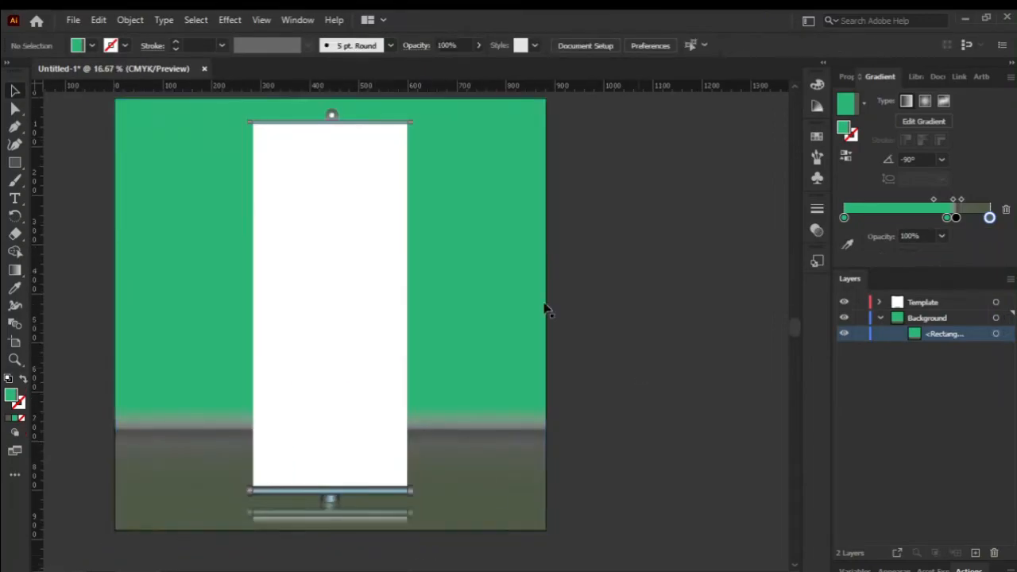
- Collapse the Background layer, lock it and the Template layer, and add a new layer above them
{"action": "scroll", "coordinate": [178, 219], "scroll_direction": "up", "scroll_amount": 4}
{"action": "scroll", "coordinate": [326, 254], "scroll_direction": "down", "scroll_amount": 7}
{"action": "scroll", "coordinate": [421, 250], "scroll_direction": "up", "scroll_amount": 4}
{"action": "scroll", "coordinate": [426, 231], "scroll_direction": "down", "scroll_amount": 1}
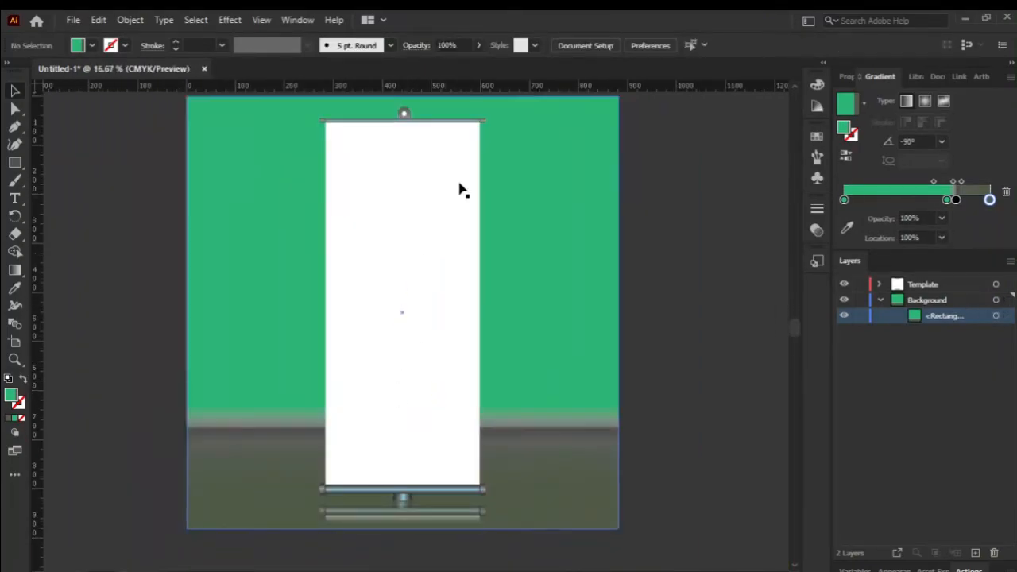
{"action": "left_click", "coordinate": [880, 300]}
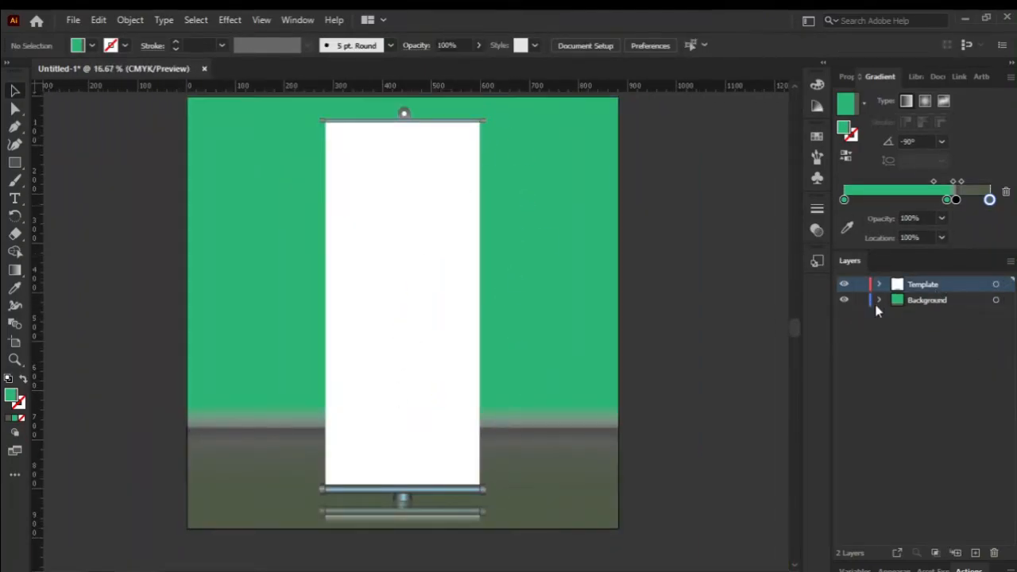
- Draw a flat rectangle across the banner's full width with its upper edge on the banner's upper edge
{"action": "key", "text": "m"}
{"action": "scroll", "coordinate": [518, 182], "scroll_direction": "up", "scroll_amount": 4}
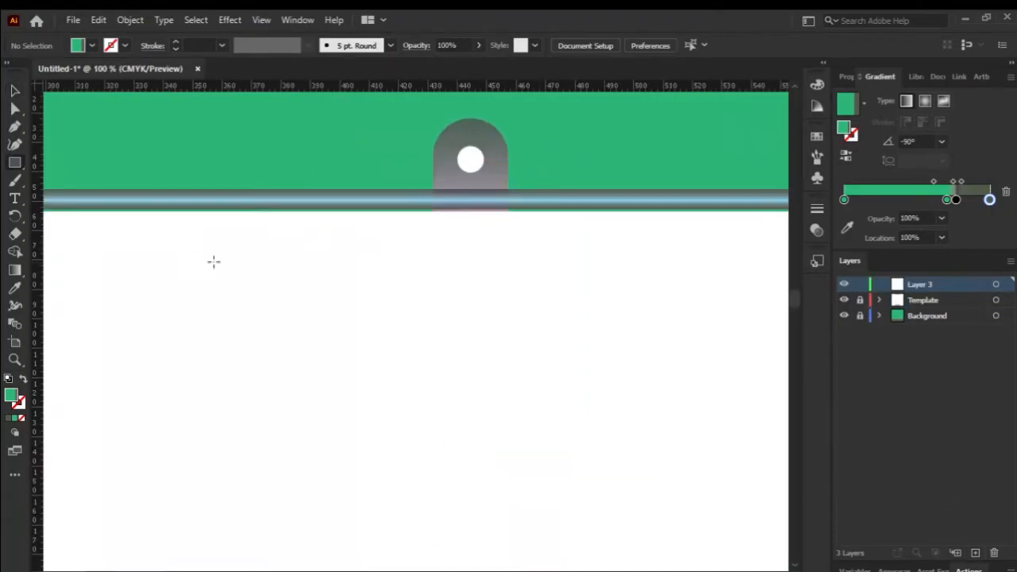
{"action": "scroll", "coordinate": [214, 263], "scroll_direction": "down", "scroll_amount": 2}
{"action": "left_click_drag", "start_coordinate": [106, 271], "coordinate": [567, 236]}
{"action": "scroll", "coordinate": [565, 230], "scroll_direction": "up", "scroll_amount": 6}
{"action": "scroll", "coordinate": [246, 220], "scroll_direction": "down", "scroll_amount": 6}
{"action": "scroll", "coordinate": [159, 225], "scroll_direction": "up", "scroll_amount": 6}
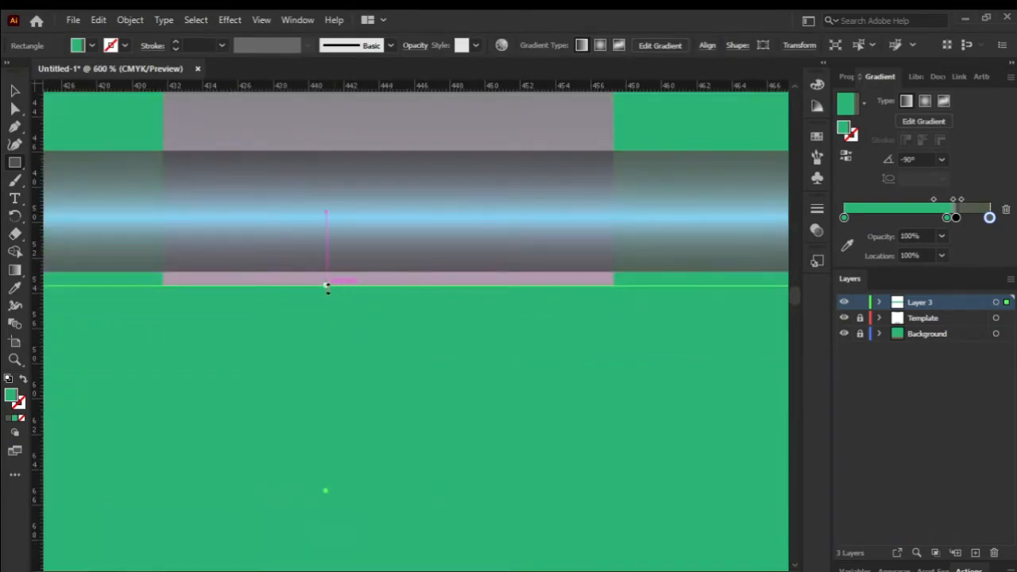
{"action": "scroll", "coordinate": [329, 273], "scroll_direction": "down", "scroll_amount": 4}
{"action": "scroll", "coordinate": [367, 294], "scroll_direction": "down", "scroll_amount": 3}
- Fill the strip below the top bar with the white-to-black linear gradient at 90°
{"action": "left_click", "coordinate": [9, 418]}
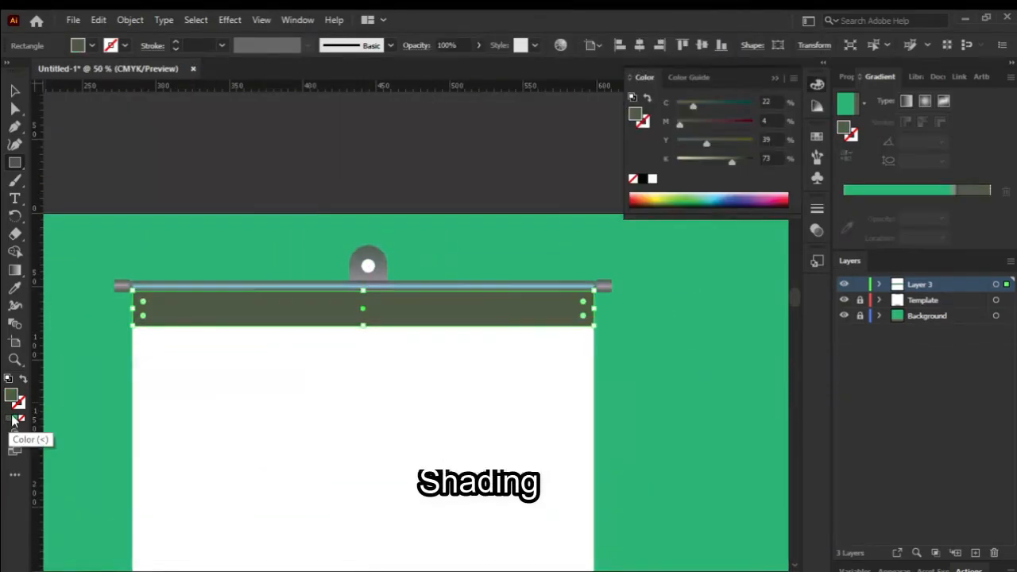
{"action": "left_click", "coordinate": [15, 418]}
{"action": "left_click", "coordinate": [864, 104]}
{"action": "left_click", "coordinate": [827, 130]}
{"action": "left_click", "coordinate": [942, 160]}
{"action": "left_click", "coordinate": [944, 243]}
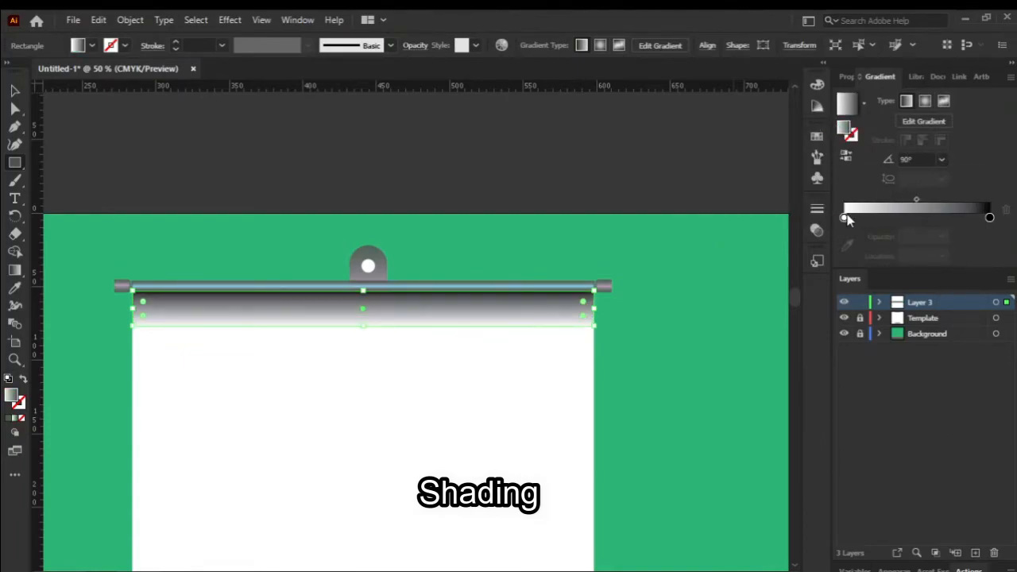
- Make the shading strip's white stop transparent, set its black stop to 50% opacity, and toggle the layer's visibility to compare
{"action": "left_click", "coordinate": [947, 253]}
{"action": "left_click", "coordinate": [944, 340]}
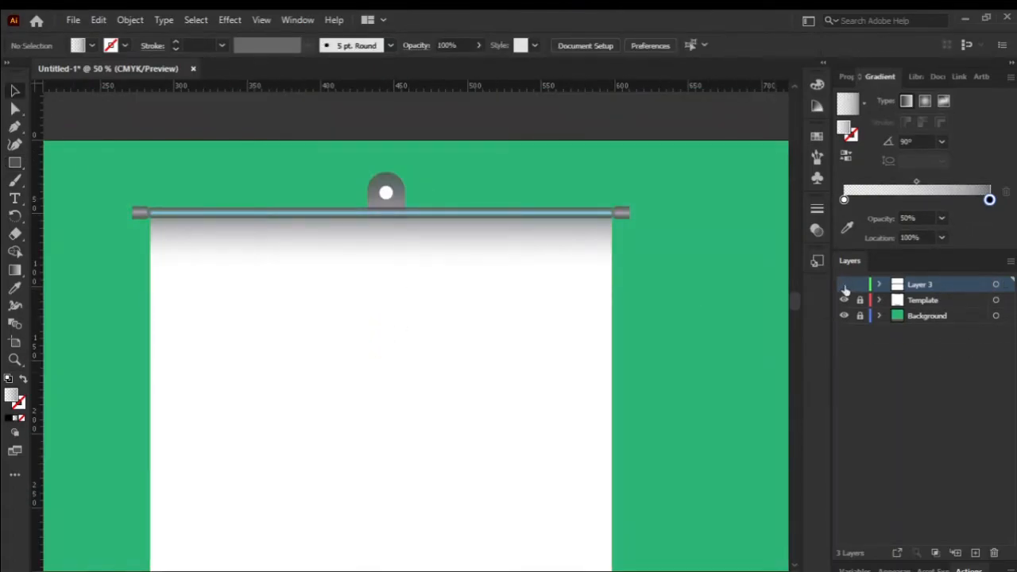
{"action": "left_click", "coordinate": [845, 288]}
{"action": "scroll", "coordinate": [628, 324], "scroll_direction": "down", "scroll_amount": 4}
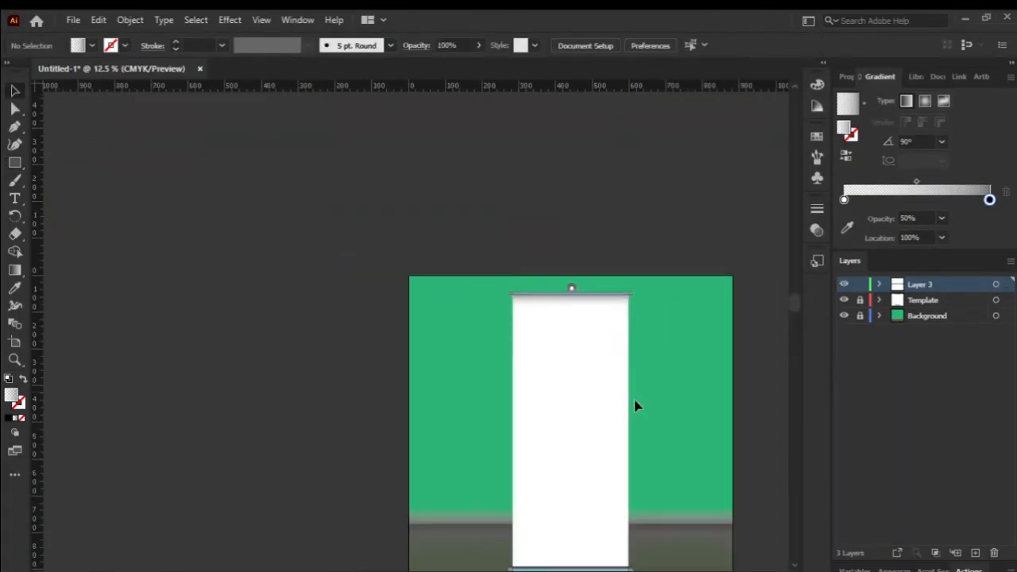
- Copy the shading strip to the banner's lower edge above the bottom bar and set its gradient angle to -90°
{"action": "left_click_drag", "start_coordinate": [614, 343], "coordinate": [493, 231]}
{"action": "scroll", "coordinate": [483, 221], "scroll_direction": "up", "scroll_amount": 1}
{"action": "left_click", "coordinate": [464, 189]}
{"action": "left_click_drag", "start_coordinate": [464, 189], "coordinate": [465, 531], "text": "alt"}
{"action": "scroll", "coordinate": [482, 376], "scroll_direction": "up", "scroll_amount": 2}
{"action": "left_click", "coordinate": [941, 159]}
{"action": "left_click", "coordinate": [976, 380]}
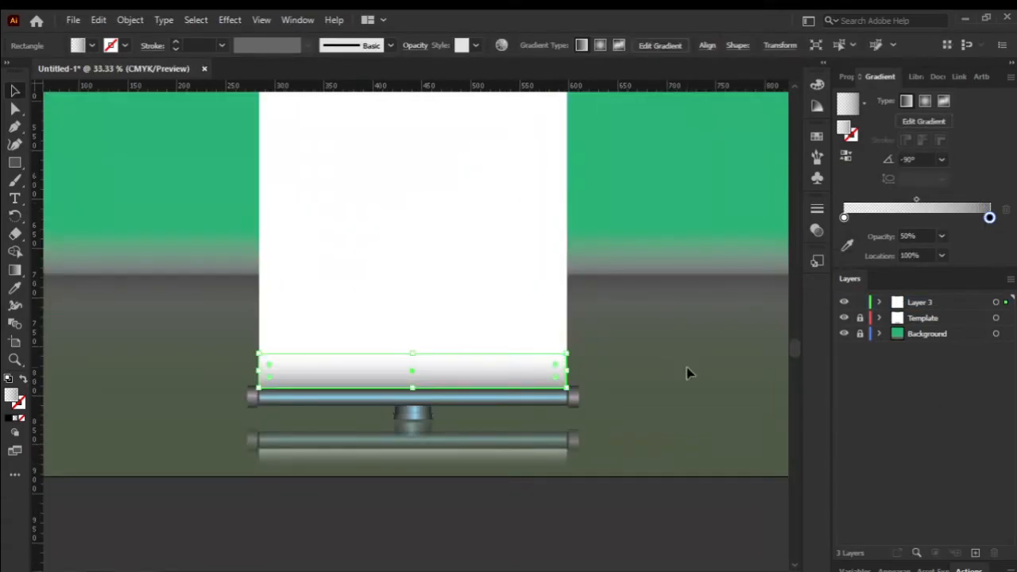
{"action": "left_click", "coordinate": [687, 370]}
- Adjust both side edges of the lower shading strip to match the banner's sides
{"action": "left_click", "coordinate": [518, 372]}
{"action": "left_click", "coordinate": [652, 371]}
{"action": "scroll", "coordinate": [576, 379], "scroll_direction": "up", "scroll_amount": 7}
{"action": "left_click", "coordinate": [377, 415]}
{"action": "left_click_drag", "start_coordinate": [464, 282], "coordinate": [471, 282]}
{"action": "left_click", "coordinate": [550, 406]}
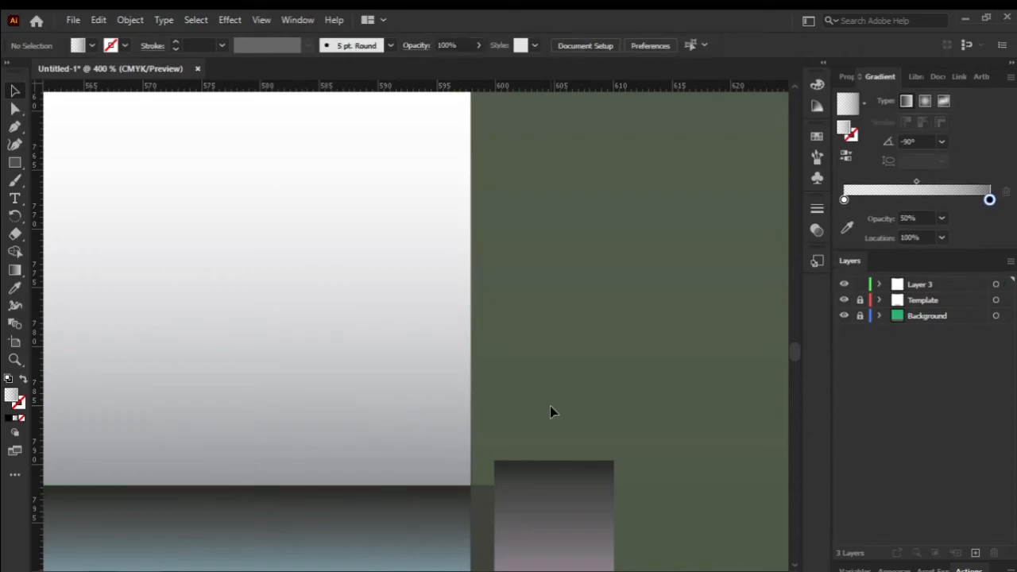
{"action": "scroll", "coordinate": [549, 406], "scroll_direction": "down", "scroll_amount": 7}
{"action": "scroll", "coordinate": [272, 427], "scroll_direction": "up", "scroll_amount": 6}
{"action": "scroll", "coordinate": [286, 382], "scroll_direction": "up", "scroll_amount": 6}
{"action": "left_click", "coordinate": [604, 363]}
{"action": "scroll", "coordinate": [582, 349], "scroll_direction": "down", "scroll_amount": 3}
{"action": "left_click_drag", "start_coordinate": [578, 131], "coordinate": [574, 131]}
{"action": "left_click", "coordinate": [530, 204]}
{"action": "scroll", "coordinate": [530, 206], "scroll_direction": "down", "scroll_amount": 9}
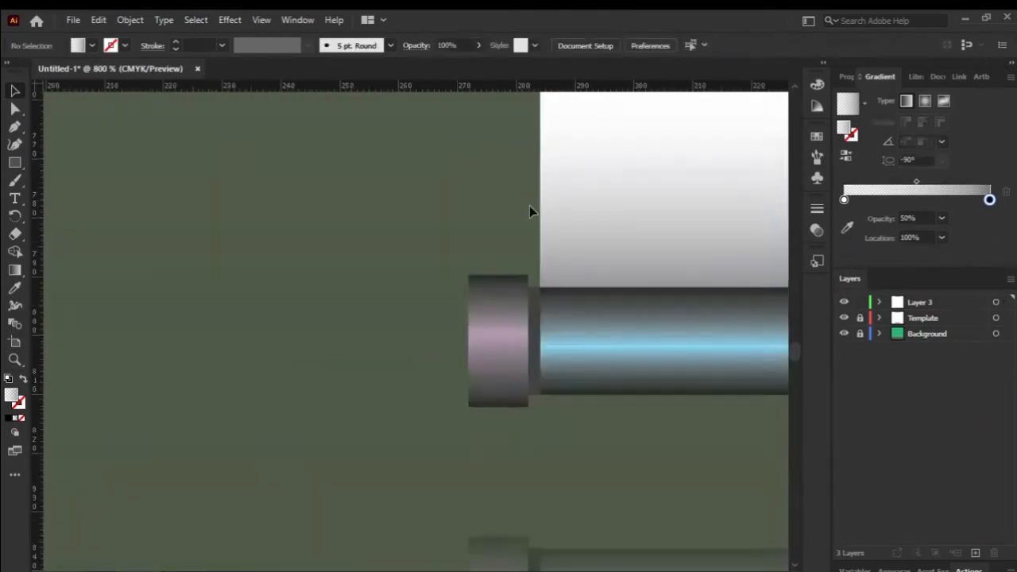
- Fit the upper shading strip's edge to the banner's upper edge below the top bar and deselect it
{"action": "scroll", "coordinate": [402, 254], "scroll_direction": "up", "scroll_amount": 9}
{"action": "left_click", "coordinate": [193, 416]}
{"action": "scroll", "coordinate": [362, 406], "scroll_direction": "down", "scroll_amount": 7}
{"action": "scroll", "coordinate": [680, 438], "scroll_direction": "down", "scroll_amount": 1}
{"action": "scroll", "coordinate": [771, 419], "scroll_direction": "up", "scroll_amount": 6}
{"action": "scroll", "coordinate": [537, 479], "scroll_direction": "up", "scroll_amount": 1}
{"action": "mouse_move", "coordinate": [535, 473]}
{"action": "left_mouse_down"}
{"action": "mouse_move", "coordinate": [359, 484]}
{"action": "mouse_move", "coordinate": [534, 479]}
{"action": "left_mouse_up"}
{"action": "scroll", "coordinate": [471, 421], "scroll_direction": "down", "scroll_amount": 4}
{"action": "scroll", "coordinate": [96, 386], "scroll_direction": "up", "scroll_amount": 3}
{"action": "left_click_drag", "start_coordinate": [517, 359], "coordinate": [511, 327]}
{"action": "left_click", "coordinate": [565, 304]}
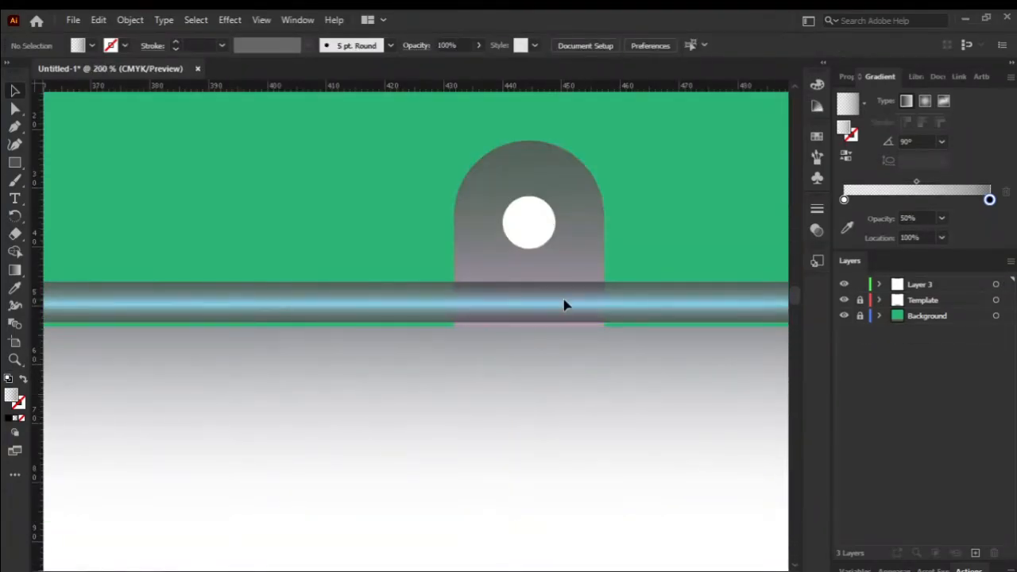
- Select the top bar with its end pieces and lower it to close the gap above the banner
{"action": "scroll", "coordinate": [562, 302], "scroll_direction": "down", "scroll_amount": 4}
{"action": "scroll", "coordinate": [333, 301], "scroll_direction": "up", "scroll_amount": 6}
{"action": "scroll", "coordinate": [334, 261], "scroll_direction": "down", "scroll_amount": 8}
{"action": "scroll", "coordinate": [540, 271], "scroll_direction": "up", "scroll_amount": 3}
{"action": "scroll", "coordinate": [548, 243], "scroll_direction": "up", "scroll_amount": 1}
{"action": "scroll", "coordinate": [620, 246], "scroll_direction": "down", "scroll_amount": 1}
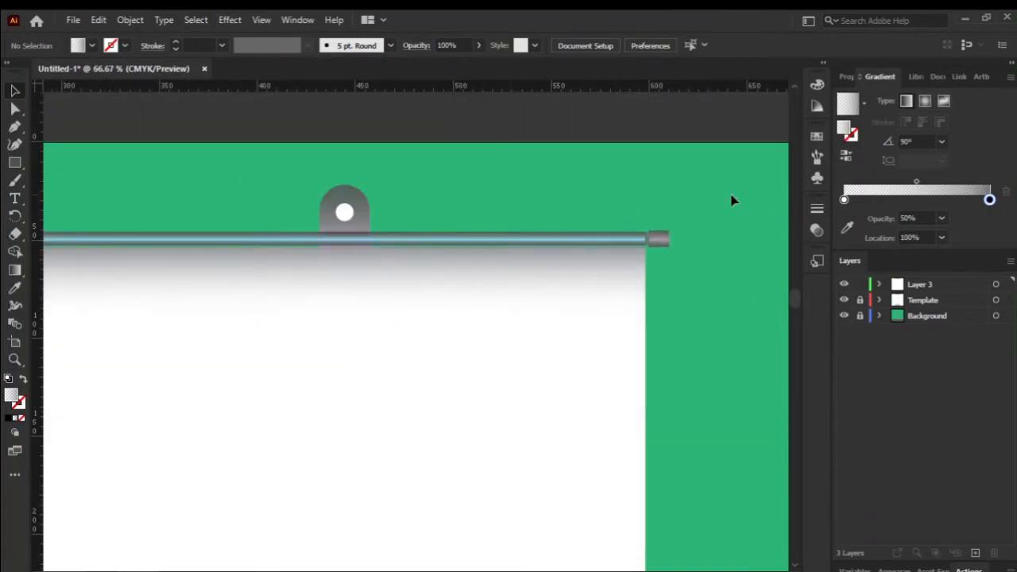
{"action": "scroll", "coordinate": [371, 245], "scroll_direction": "left", "scroll_amount": 4}
{"action": "left_click_drag", "start_coordinate": [81, 239], "coordinate": [755, 220]}
{"action": "left_click", "coordinate": [337, 245], "text": "shift"}
{"action": "scroll", "coordinate": [142, 220], "scroll_direction": "up", "scroll_amount": 4}
{"action": "scroll", "coordinate": [347, 319], "scroll_direction": "down", "scroll_amount": 2}
{"action": "scroll", "coordinate": [346, 318], "scroll_direction": "down", "scroll_amount": 1}
{"action": "left_click", "coordinate": [174, 184]}
{"action": "scroll", "coordinate": [202, 329], "scroll_direction": "up", "scroll_amount": 5}
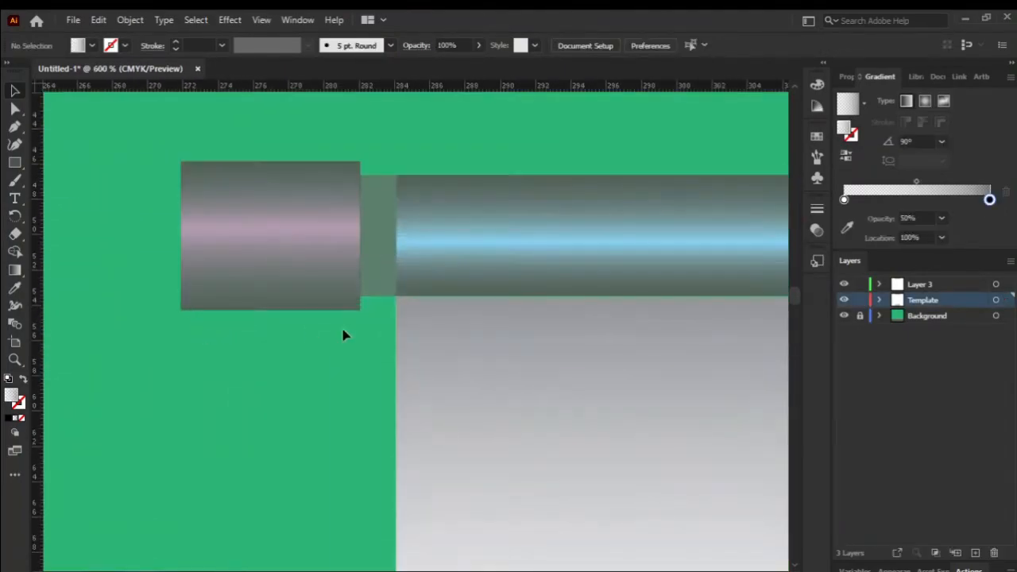
- Adjust the upper shading strip to meet the lower edge of the top bar
{"action": "scroll", "coordinate": [521, 342], "scroll_direction": "up", "scroll_amount": 3}
{"action": "left_click_drag", "start_coordinate": [413, 302], "coordinate": [413, 335]}
{"action": "scroll", "coordinate": [413, 337], "scroll_direction": "down", "scroll_amount": 11}
{"action": "scroll", "coordinate": [728, 333], "scroll_direction": "up", "scroll_amount": 3}
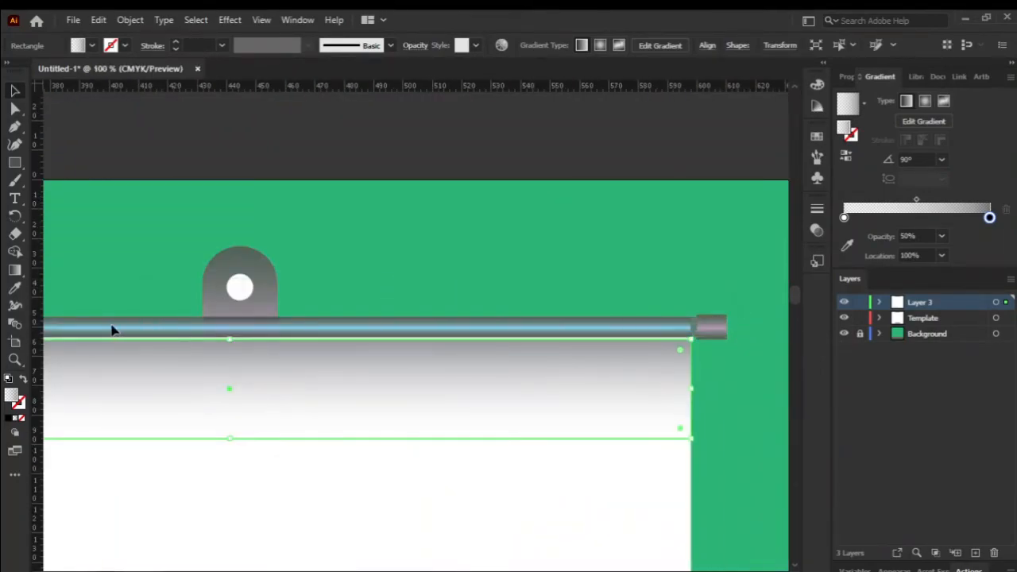
- Fine-tune the top bar's end pieces and nudge the upper shading strip up against the bar, leaving nothing selected
{"action": "scroll", "coordinate": [119, 331], "scroll_direction": "left", "scroll_amount": 5}
{"action": "left_click", "coordinate": [77, 324]}
{"action": "left_click", "coordinate": [143, 328], "text": "shift"}
{"action": "scroll", "coordinate": [238, 340], "scroll_direction": "up", "scroll_amount": 6}
{"action": "key", "text": "Up"}
{"action": "key", "text": "Down"}
{"action": "scroll", "coordinate": [185, 331], "scroll_direction": "down", "scroll_amount": 3}
{"action": "left_click", "coordinate": [458, 199]}
{"action": "left_click", "coordinate": [485, 376]}
{"action": "key", "text": "Up"}
{"action": "left_click", "coordinate": [599, 212]}
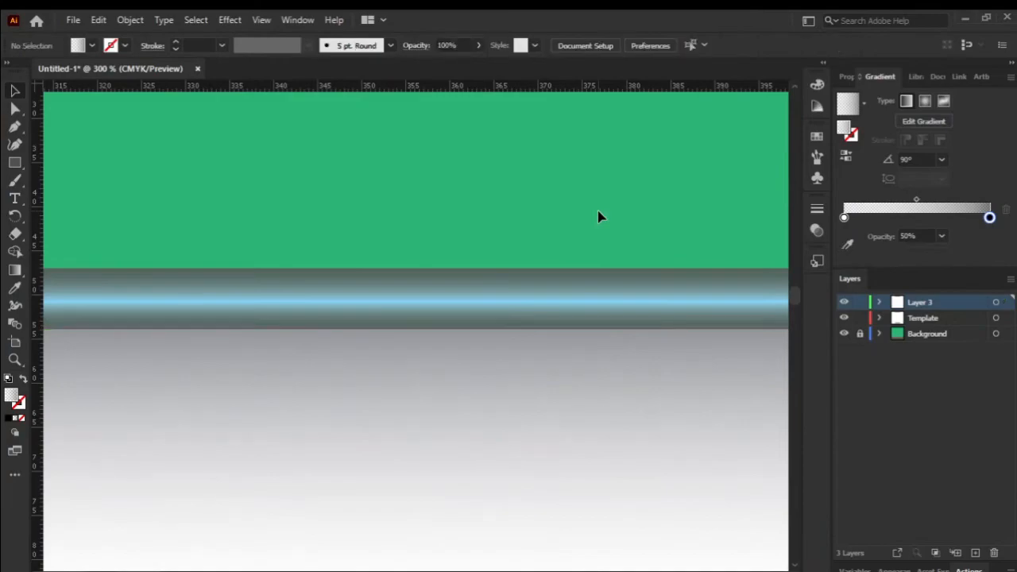
- Rename Layer 3 as Shading and lock the Template layer
{"action": "scroll", "coordinate": [599, 216], "scroll_direction": "down", "scroll_amount": 8}
{"action": "scroll", "coordinate": [443, 154], "scroll_direction": "down", "scroll_amount": 1}
{"action": "scroll", "coordinate": [358, 469], "scroll_direction": "up", "scroll_amount": 5}
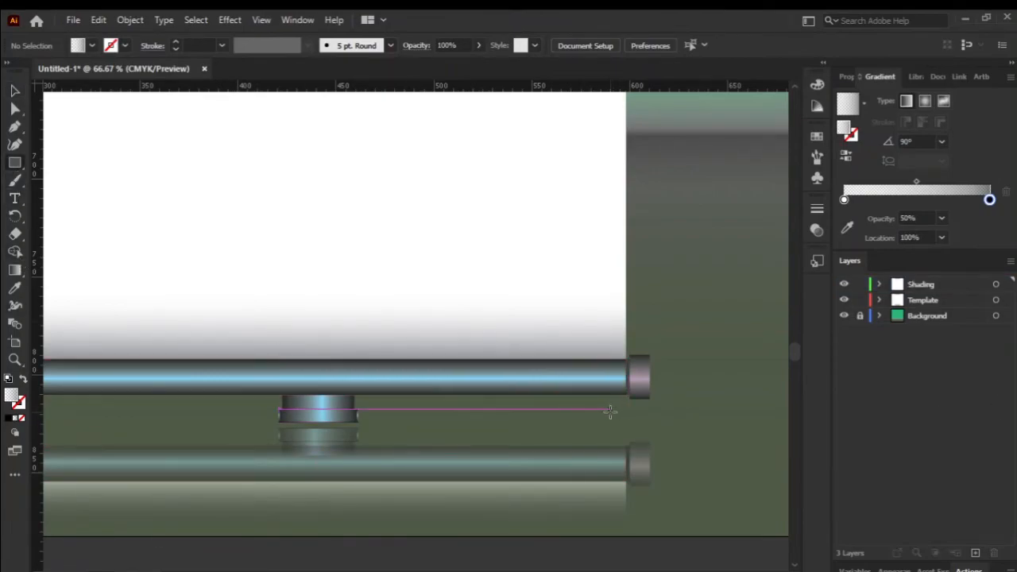
{"action": "left_click_drag", "start_coordinate": [623, 417], "coordinate": [116, 340]}
{"action": "key", "text": "ctrl+z"}
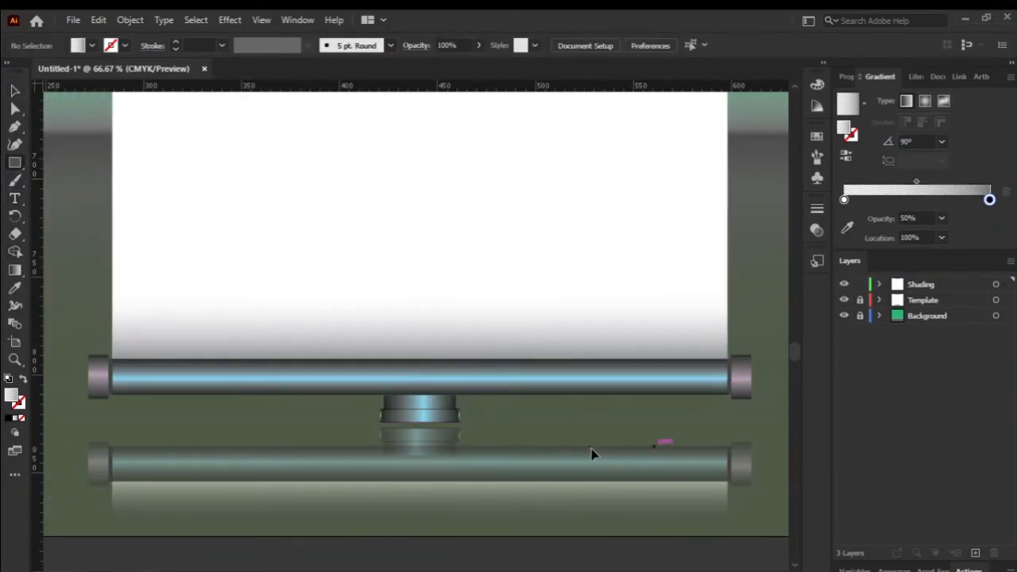
- Draw a wide trapezoid with the Pen tool across the bottom bar, its longer base below the bar
{"action": "left_click", "coordinate": [120, 410]}
{"action": "left_click", "coordinate": [149, 377]}
{"action": "left_click", "coordinate": [689, 378]}
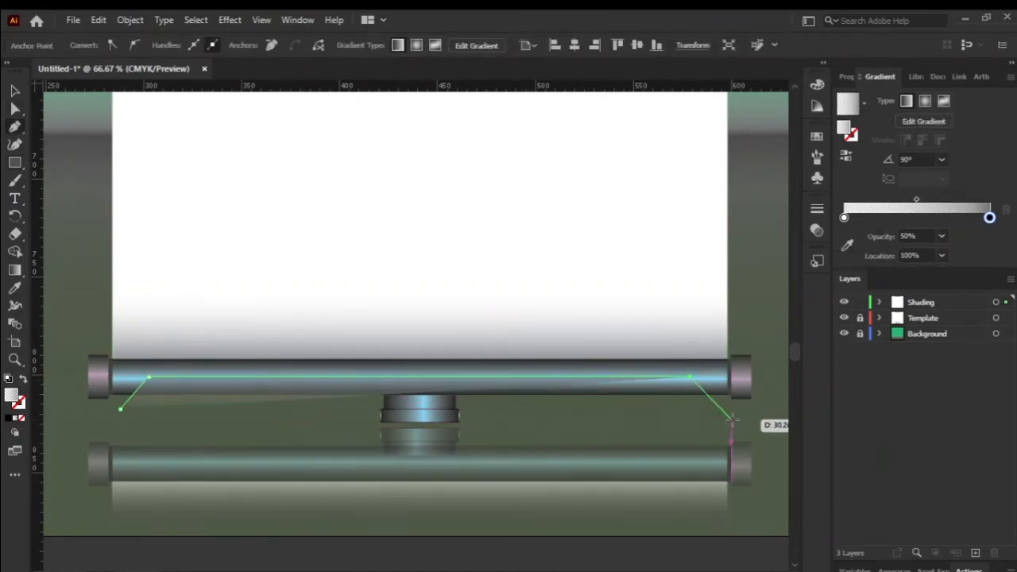
{"action": "left_click", "coordinate": [725, 411]}
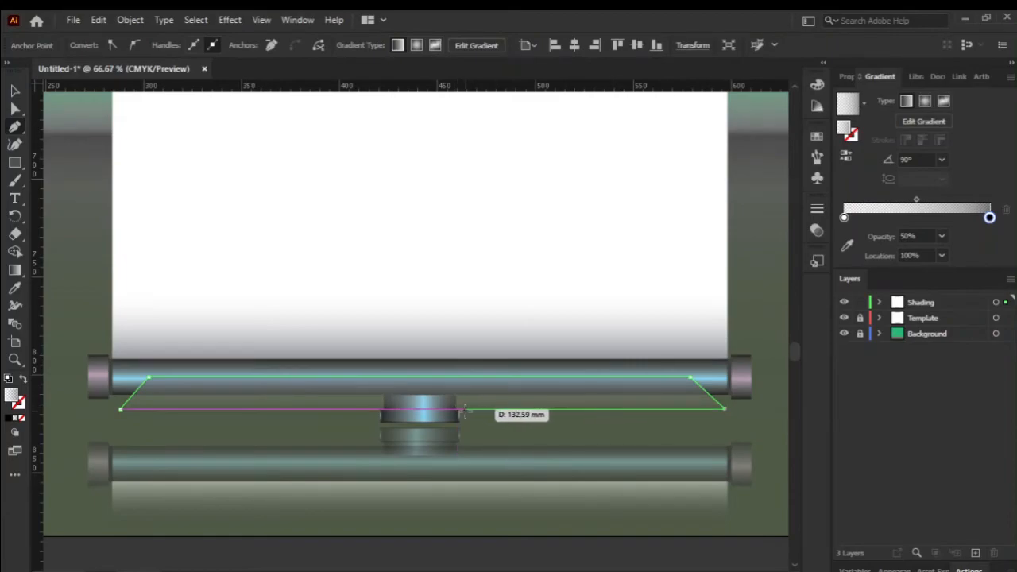
- Set the trapezoid's gradient angle to -90° and flatten it to start at the bottom bar's lower edge
{"action": "left_click", "coordinate": [941, 158]}
{"action": "left_click", "coordinate": [966, 382]}
{"action": "left_click_drag", "start_coordinate": [453, 404], "coordinate": [415, 377]}
{"action": "left_click", "coordinate": [15, 92]}
- Set the opacity of the trapezoid's black gradient stop to 90%
{"action": "left_click", "coordinate": [942, 236]}
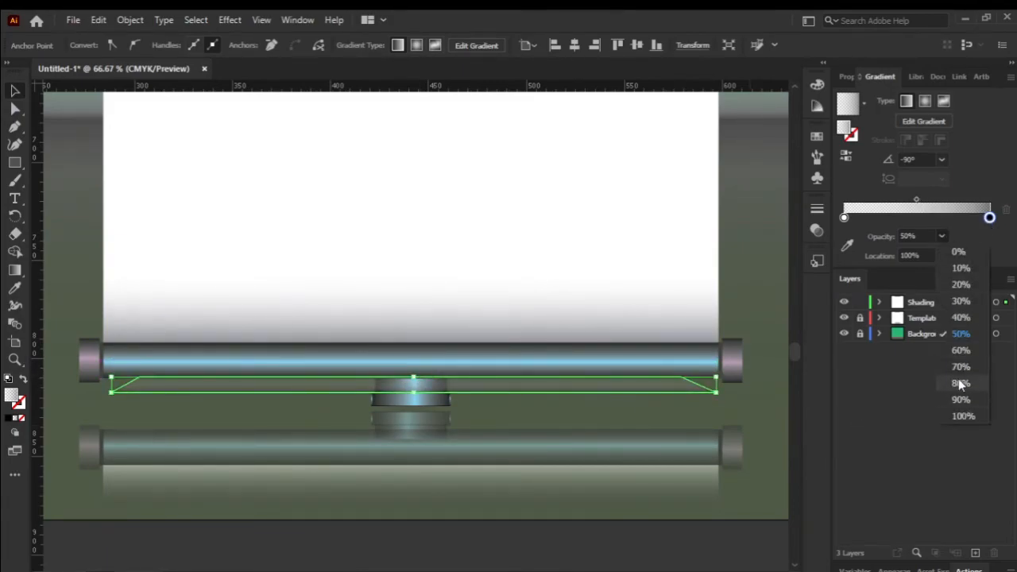
{"action": "left_click", "coordinate": [963, 397]}
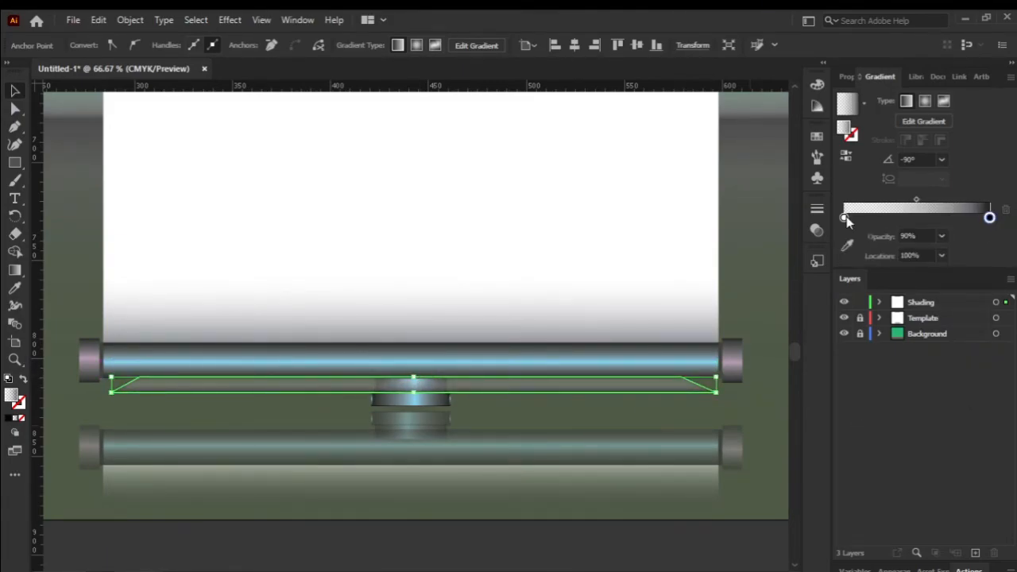
{"action": "scroll", "coordinate": [418, 391], "scroll_direction": "up", "scroll_amount": 1}
- Move the trapezoid path to the bottom of the Shading layer's stack and expand the Template layer's contents
{"action": "left_click", "coordinate": [879, 302]}
{"action": "left_click", "coordinate": [954, 318]}
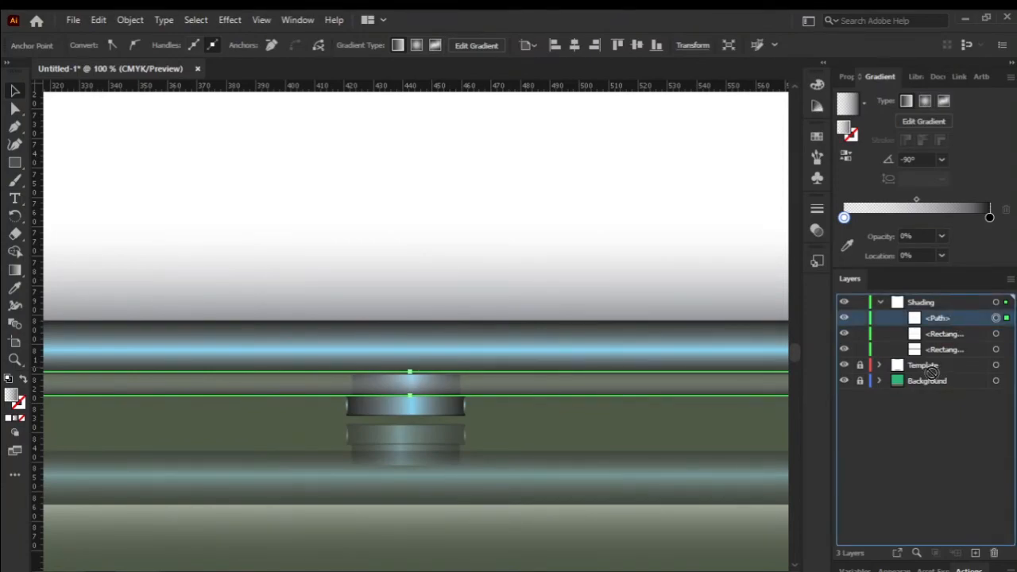
{"action": "left_click_drag", "start_coordinate": [948, 372], "coordinate": [896, 367]}
{"action": "left_click", "coordinate": [880, 367]}
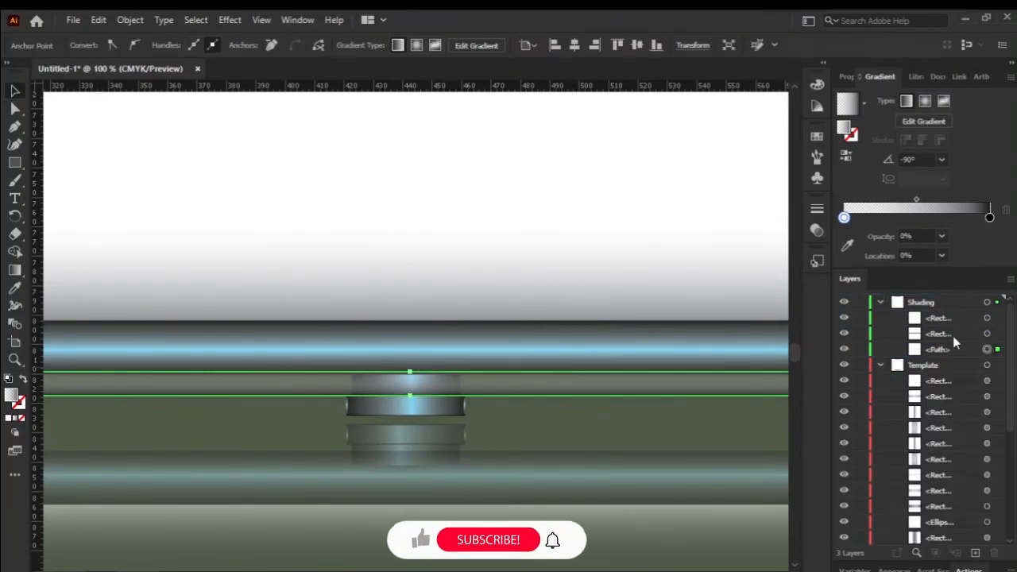